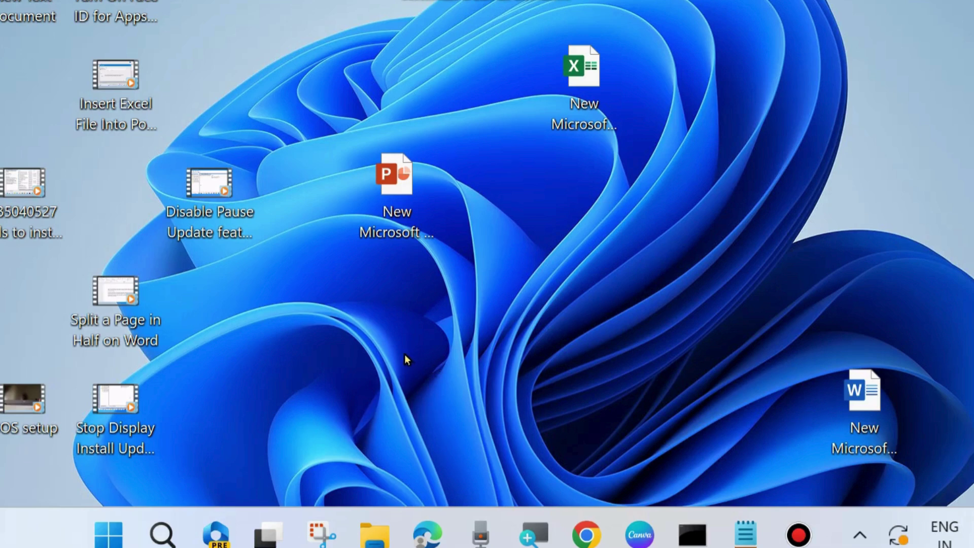
# Step: Search for cmd and launch Command Prompt with administrator rights
pyautogui.click(162, 535)
pyautogui.write('c')
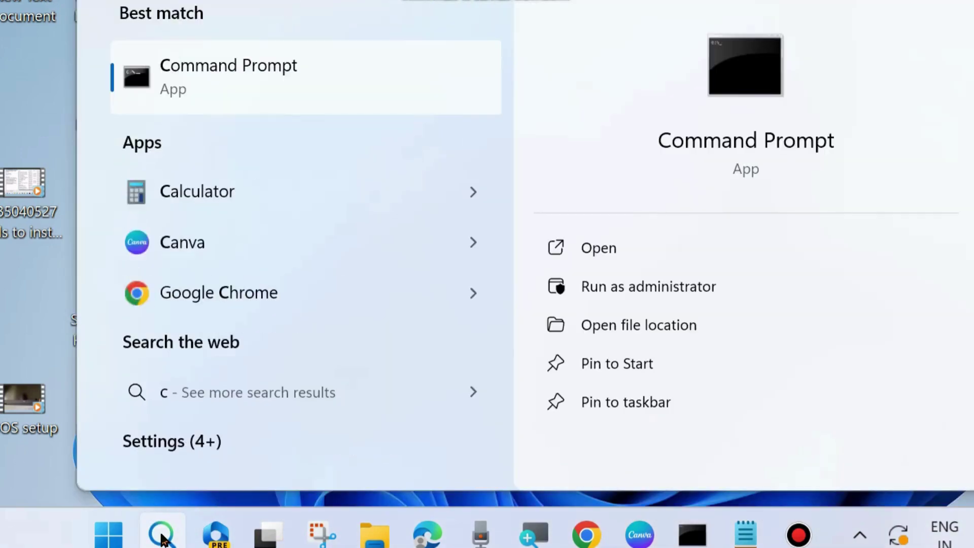
pyautogui.write('md')
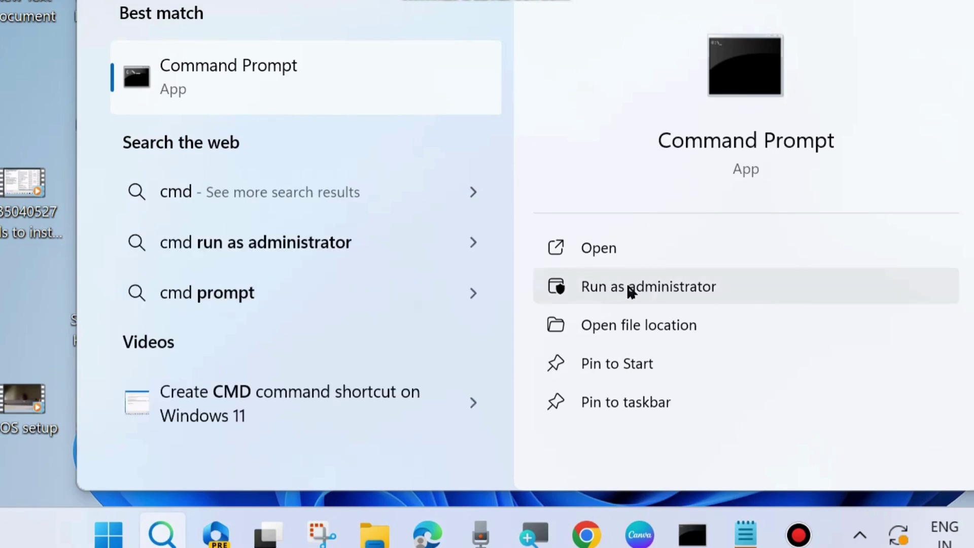
pyautogui.click(664, 289)
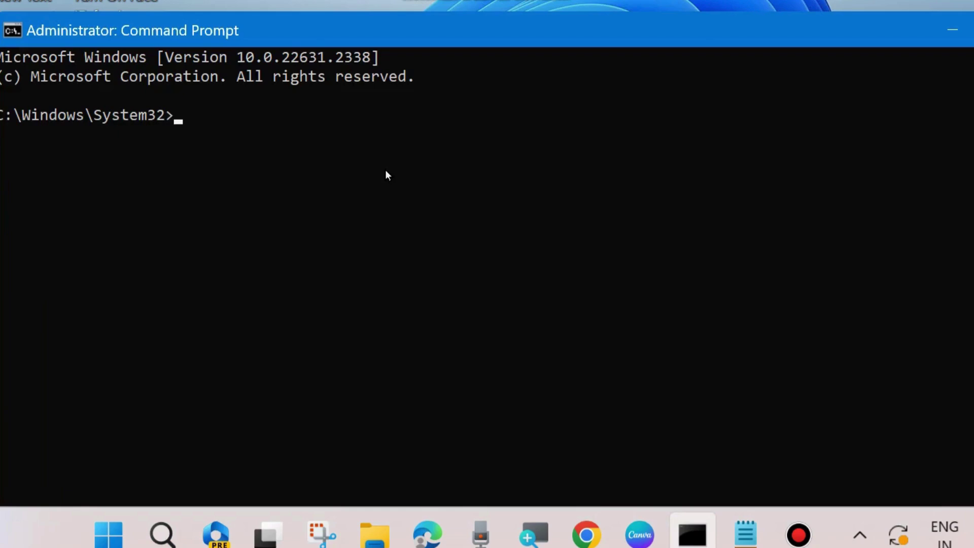
# Step: Review the scanhealth, checkhealth and restorehealth dism lines in Notepad, then return to Command Prompt
pyautogui.click(744, 532)
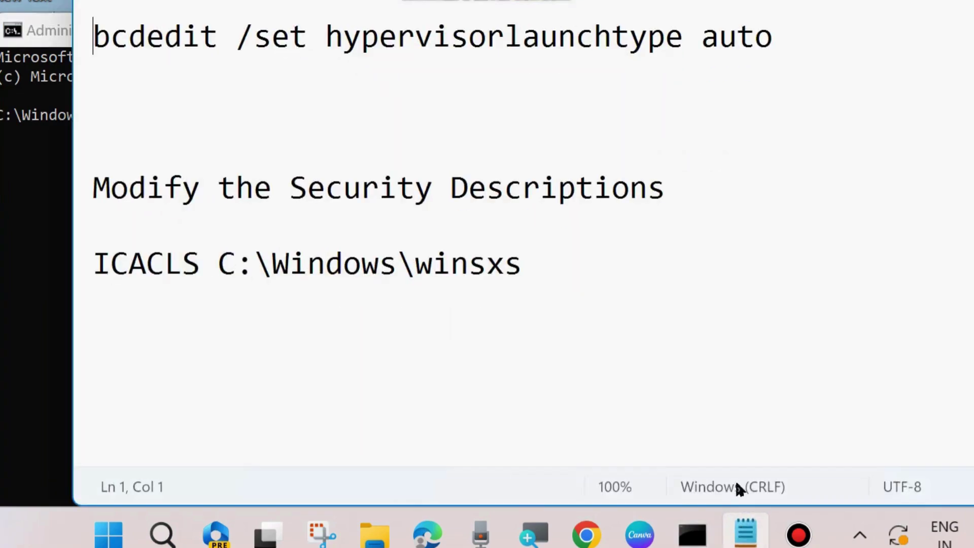
pyautogui.scroll(-2, 508, 212)
pyautogui.scroll(-5, 509, 212)
pyautogui.scroll(-5, 503, 215)
pyautogui.scroll(-5, 502, 215)
pyautogui.scroll(3, 502, 219)
pyautogui.scroll(3, 502, 220)
pyautogui.scroll(-2, 502, 220)
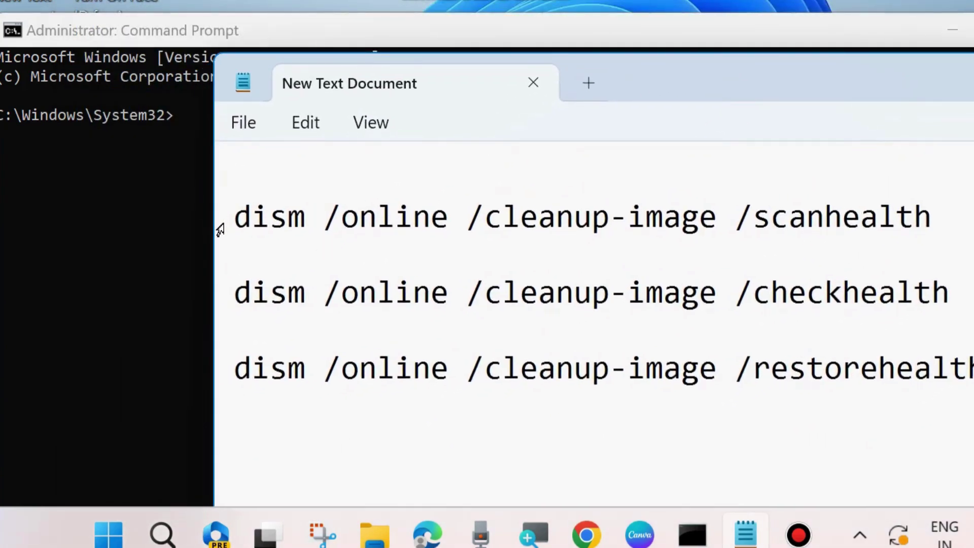
pyautogui.tripleClick(220, 230)
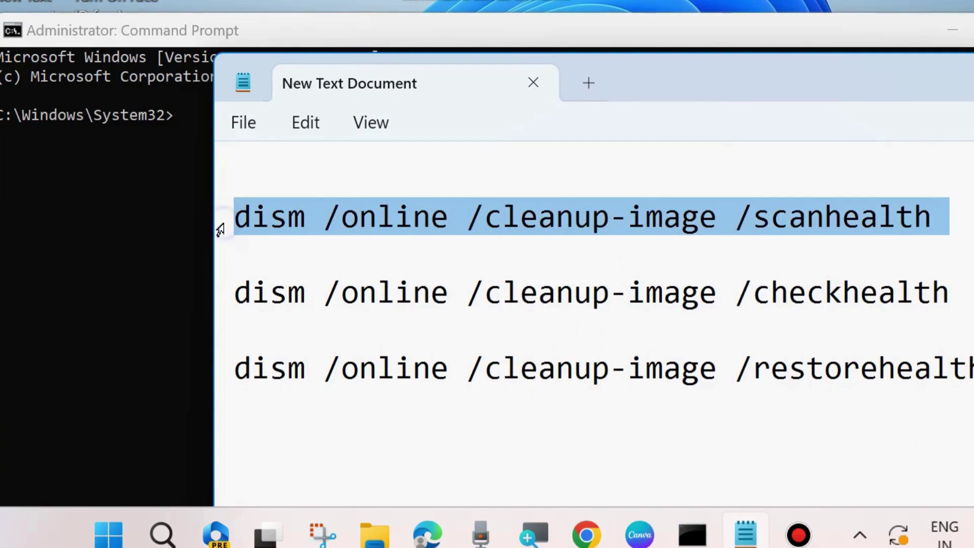
pyautogui.click(225, 306)
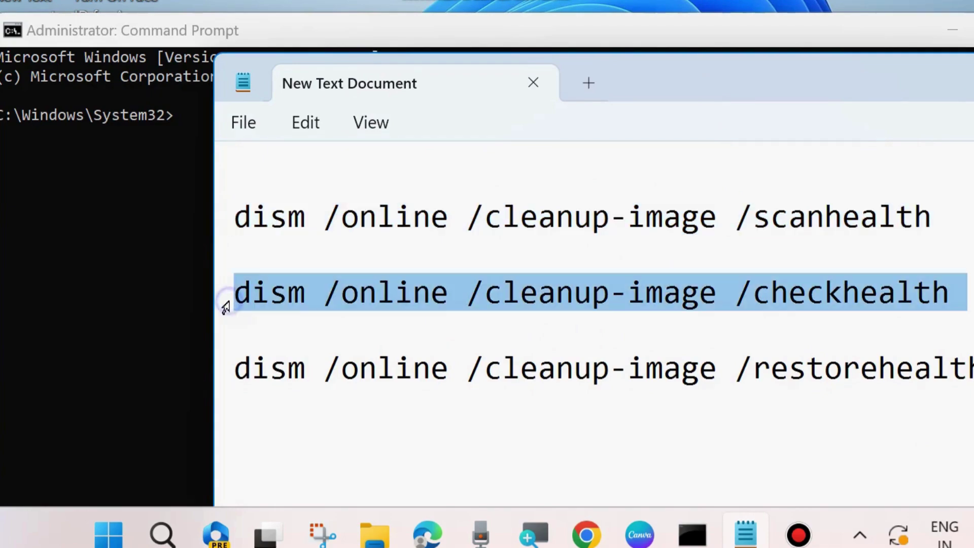
pyautogui.click(229, 375)
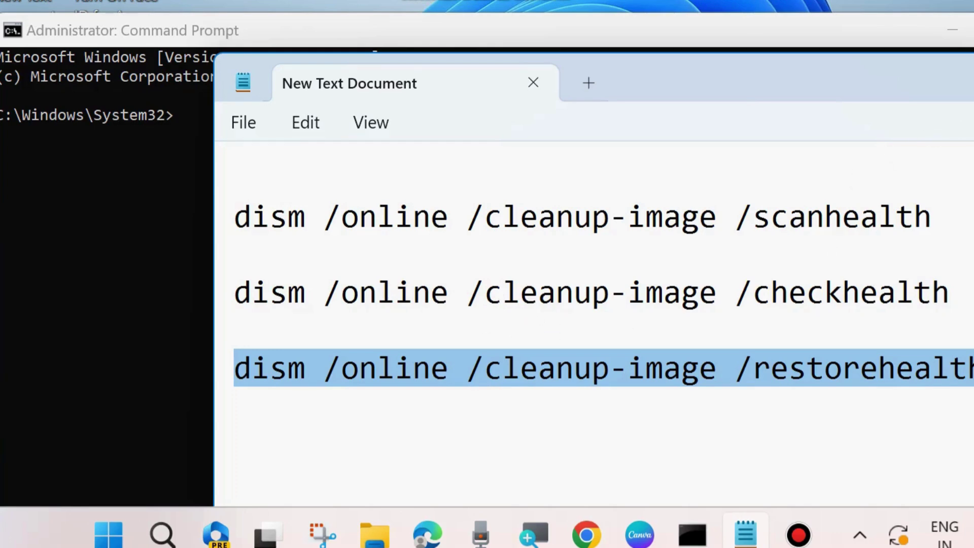
pyautogui.click(183, 129)
pyautogui.write('sfc')
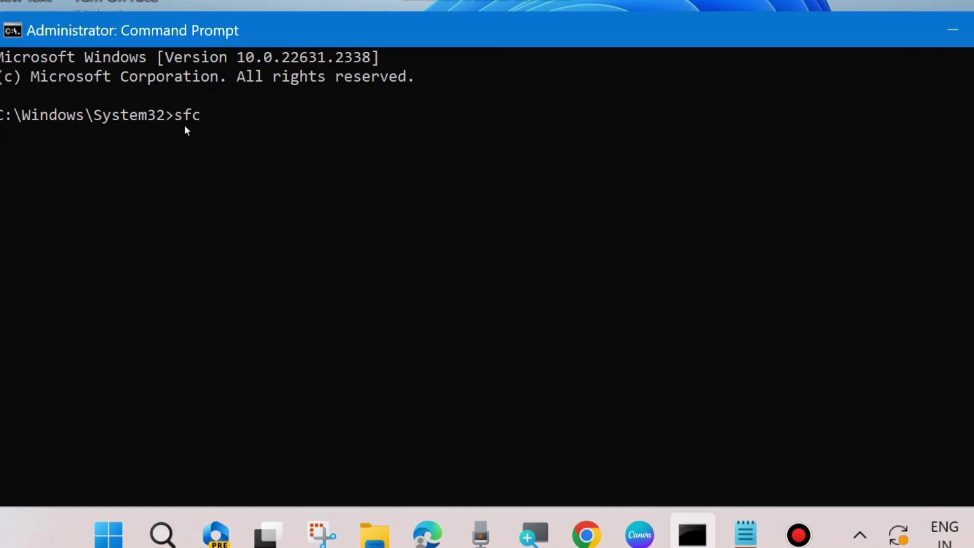
pyautogui.write('/scannow')
# Step: Minimize Command Prompt, then open and dismiss the Start quick-link menu
pyautogui.click(952, 30)
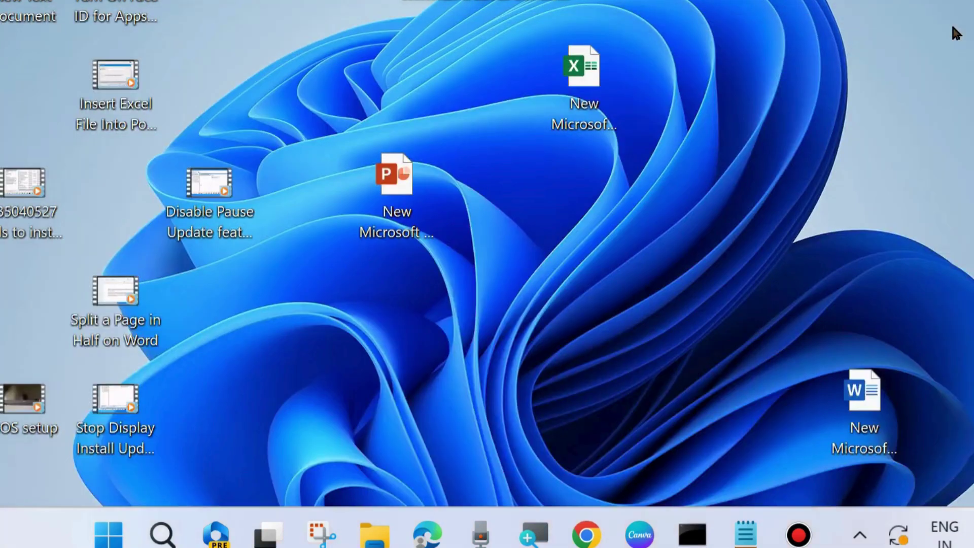
pyautogui.rightClick(108, 530)
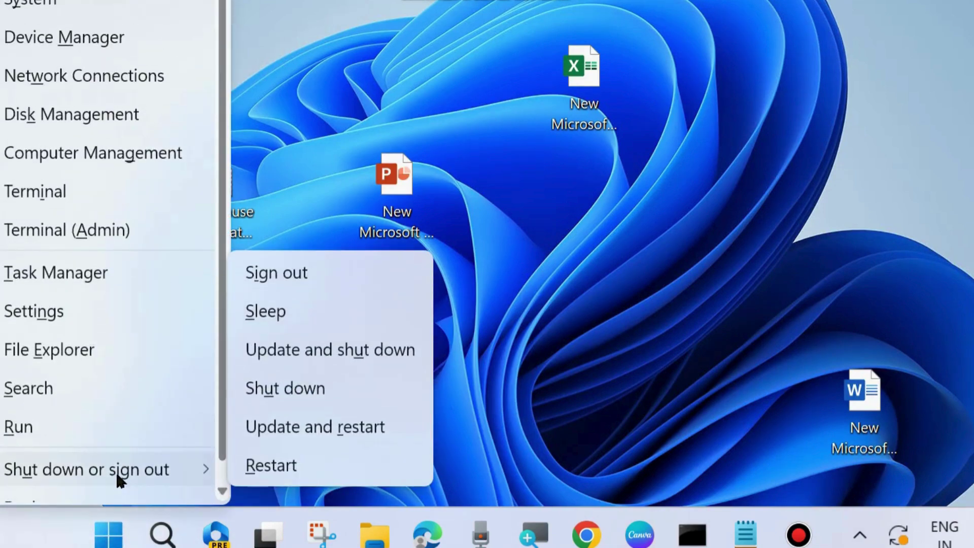
pyautogui.moveTo(87, 469)
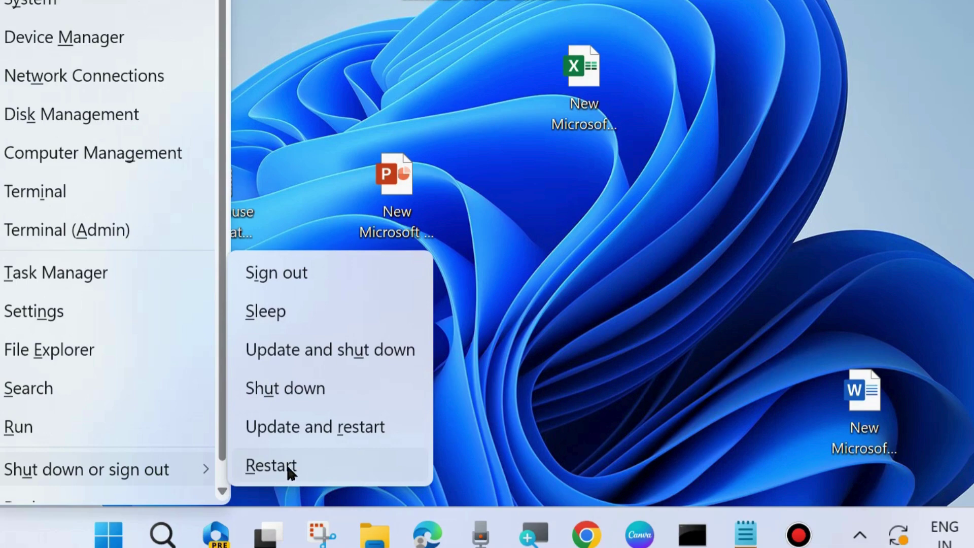
pyautogui.click(707, 304)
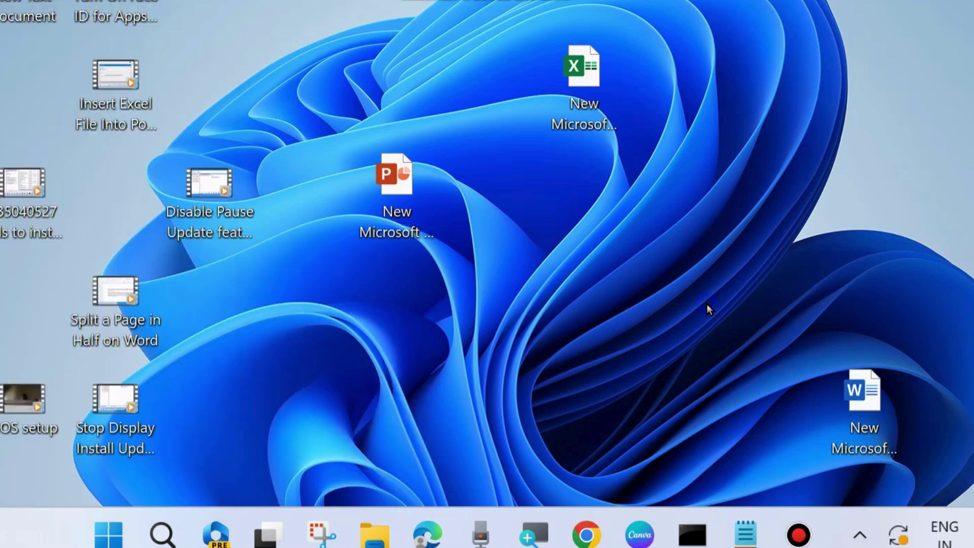
# Step: Refresh the desktop and reopen the Start quick-link menu
pyautogui.rightClick(612, 417)
pyautogui.click(707, 97)
pyautogui.rightClick(111, 534)
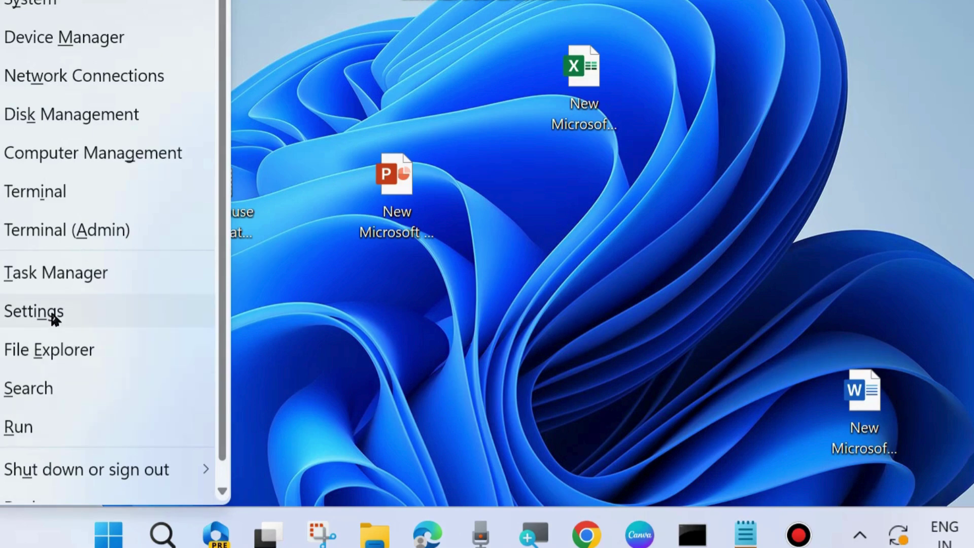
# Step: Open Settings and go to System > Troubleshoot > Other troubleshooters
pyautogui.click(33, 312)
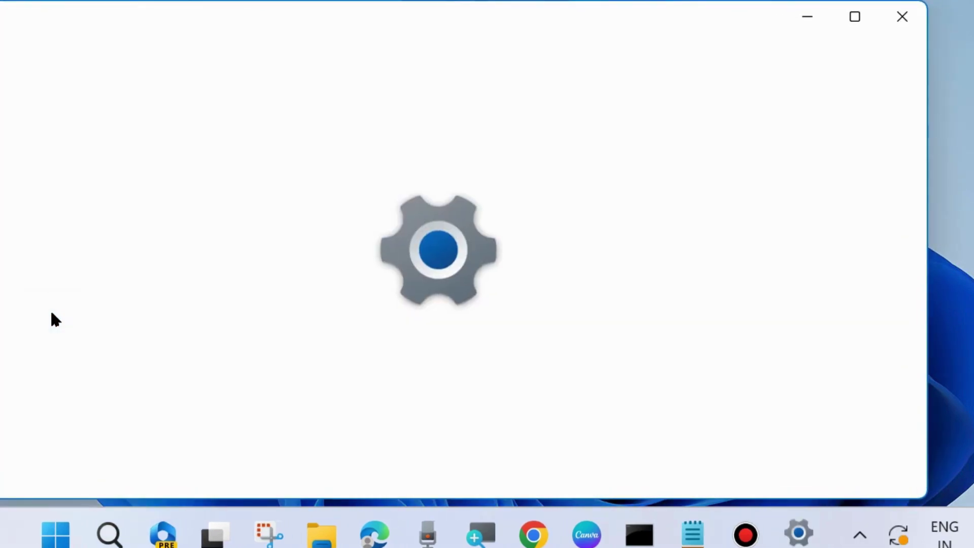
pyautogui.scroll(-5, 68, 328)
pyautogui.scroll(-2, 68, 328)
pyautogui.scroll(5, 68, 329)
pyautogui.scroll(2, 67, 327)
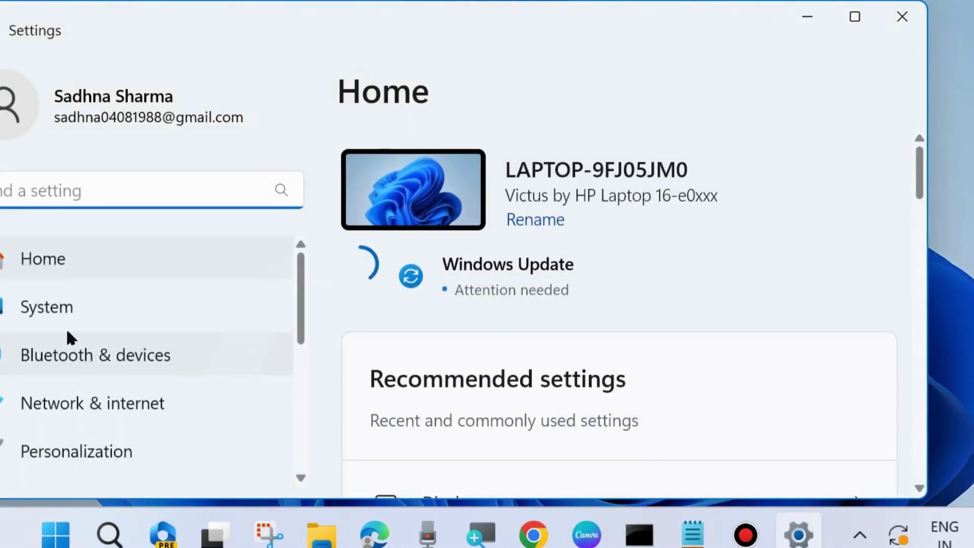
pyautogui.click(50, 301)
pyautogui.scroll(-1, 635, 350)
pyautogui.scroll(-3, 616, 349)
pyautogui.scroll(-2, 539, 322)
pyautogui.scroll(-1, 540, 322)
pyautogui.scroll(-3, 539, 322)
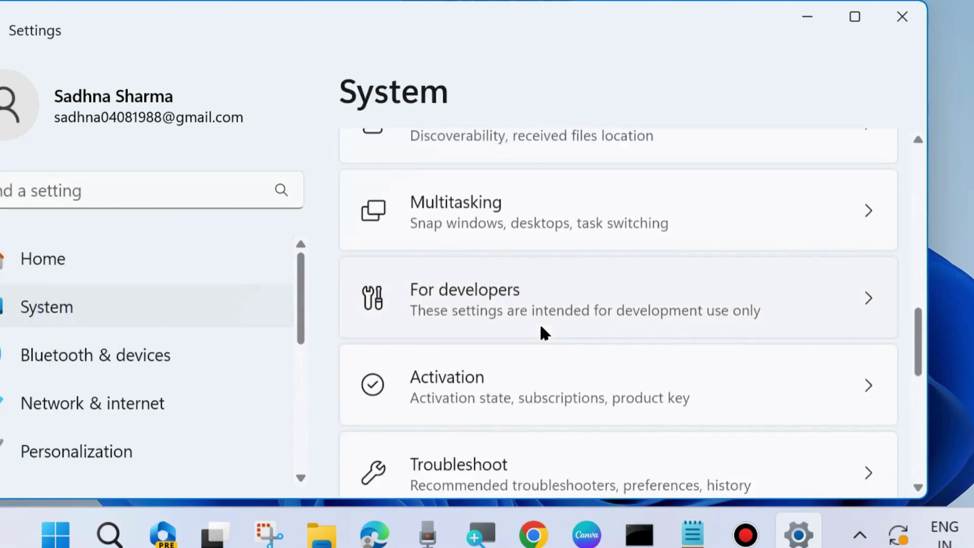
pyautogui.scroll(-1, 539, 322)
pyautogui.scroll(-2, 540, 323)
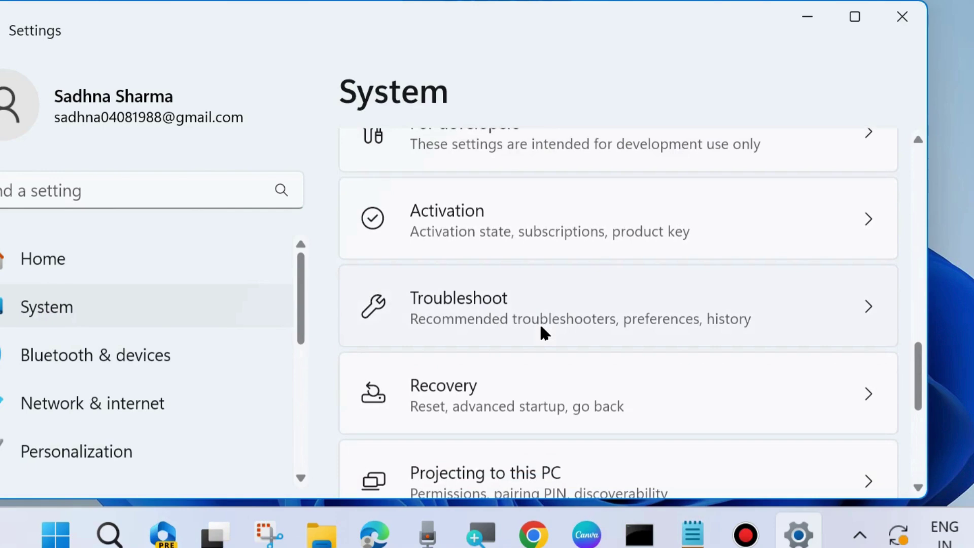
pyautogui.click(454, 307)
pyautogui.scroll(-2, 454, 307)
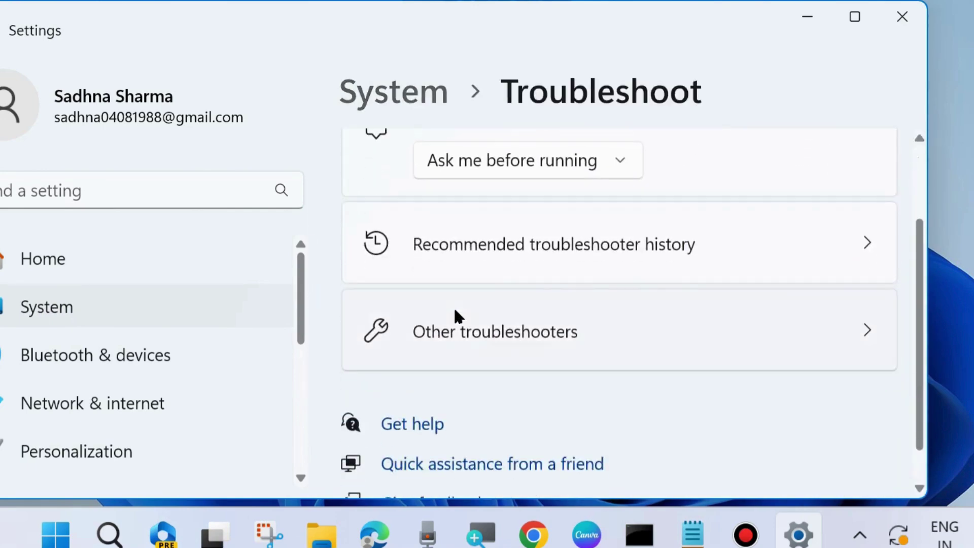
pyautogui.click(524, 339)
pyautogui.scroll(-3, 523, 344)
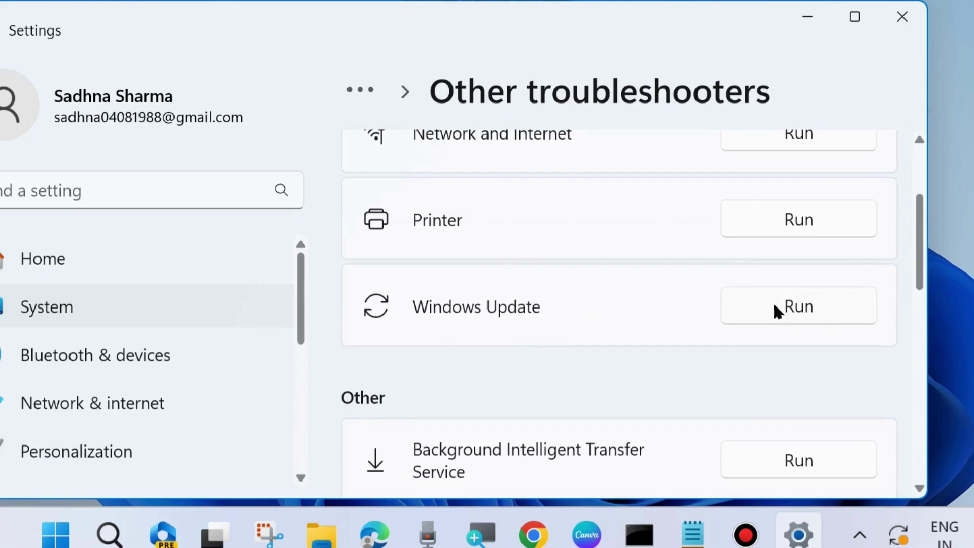
# Step: Run the Windows Update troubleshooter, then close it
pyautogui.click(785, 307)
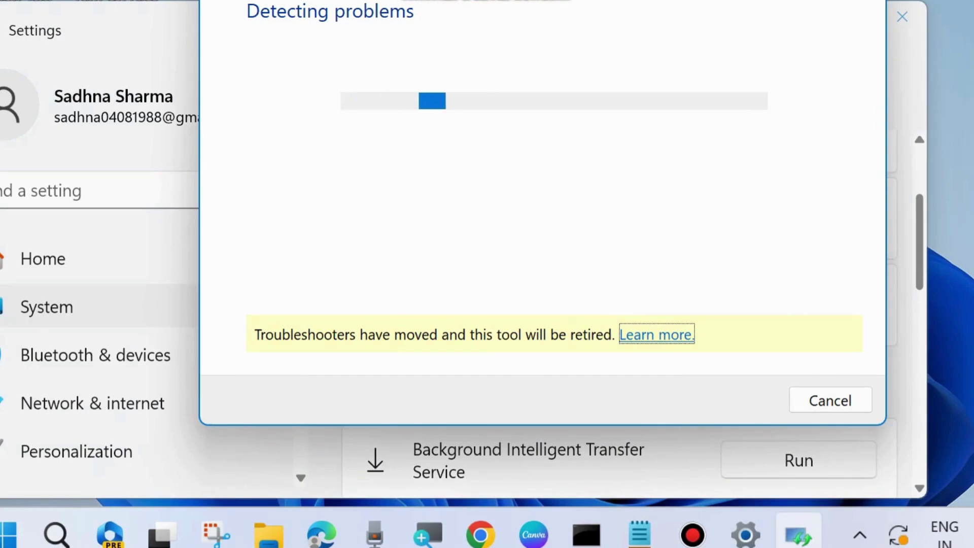
pyautogui.moveTo(517, 4); pyautogui.dragTo(472, 23)
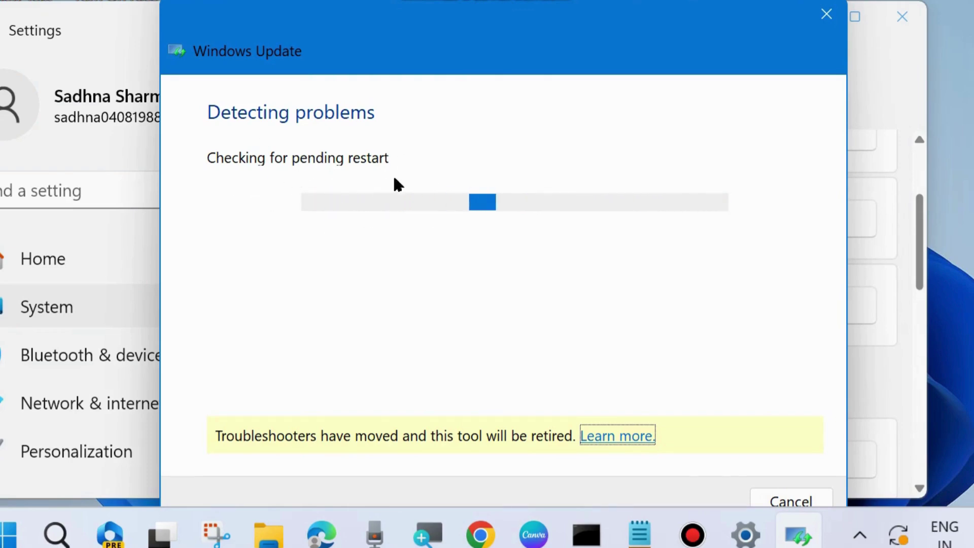
pyautogui.click(826, 13)
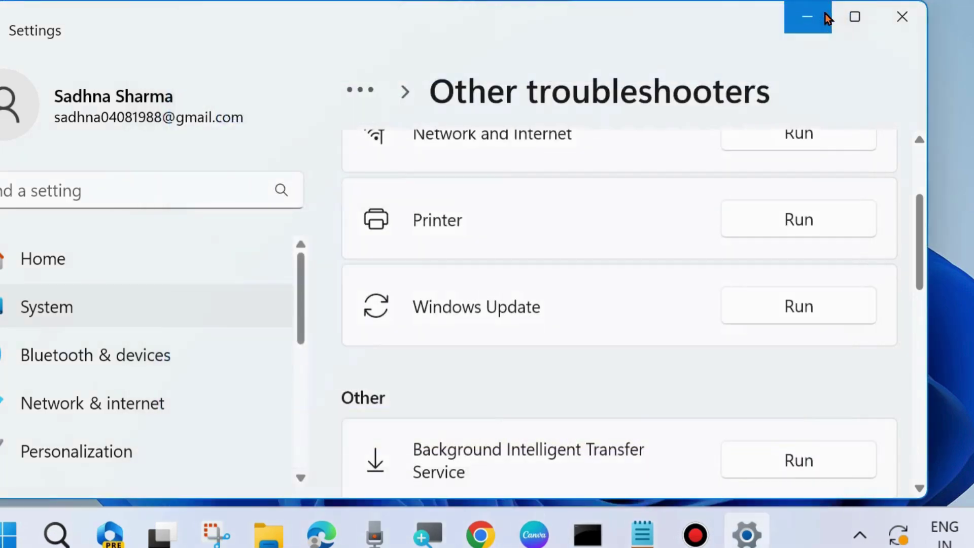
# Step: Close Settings, dismiss the desktop context menu, and open the Start quick-link menu
pyautogui.click(902, 19)
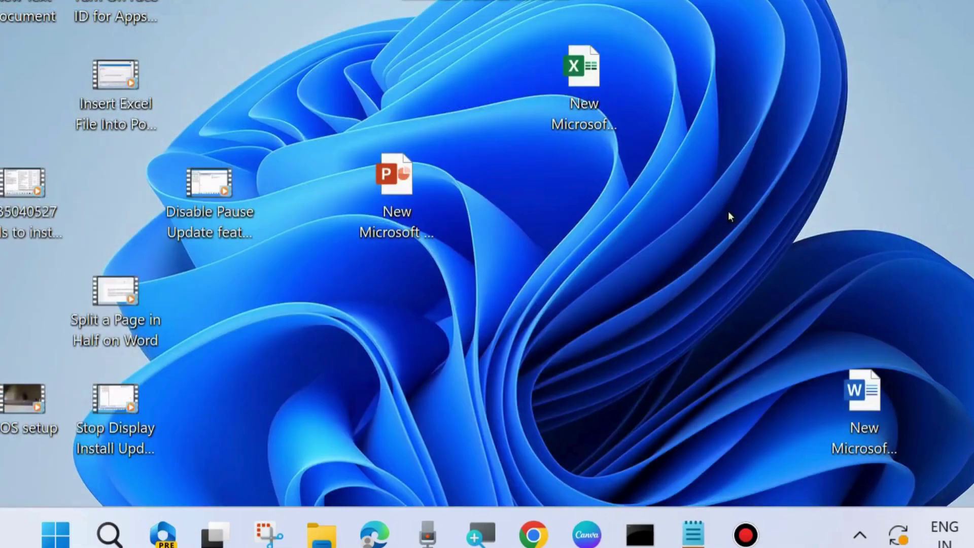
pyautogui.rightClick(517, 407)
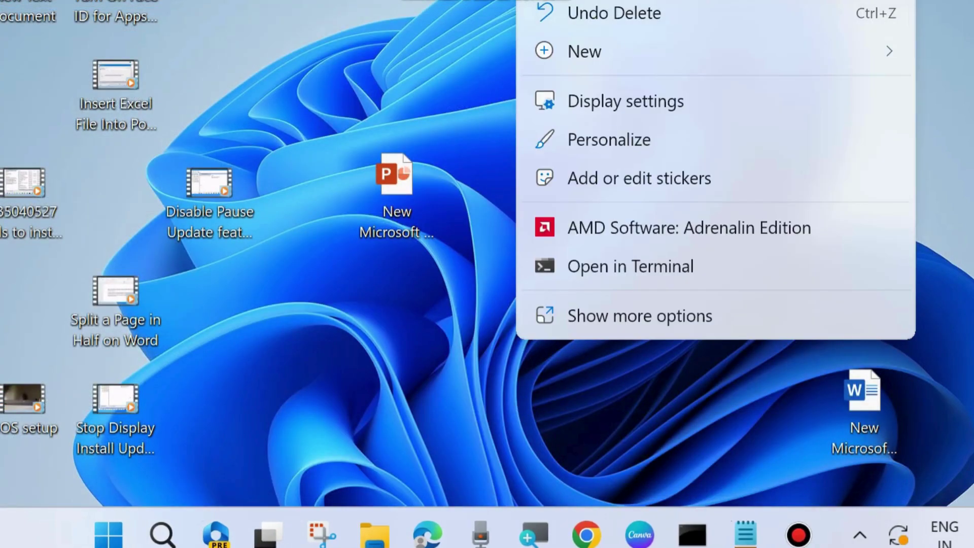
pyautogui.press('Escape')
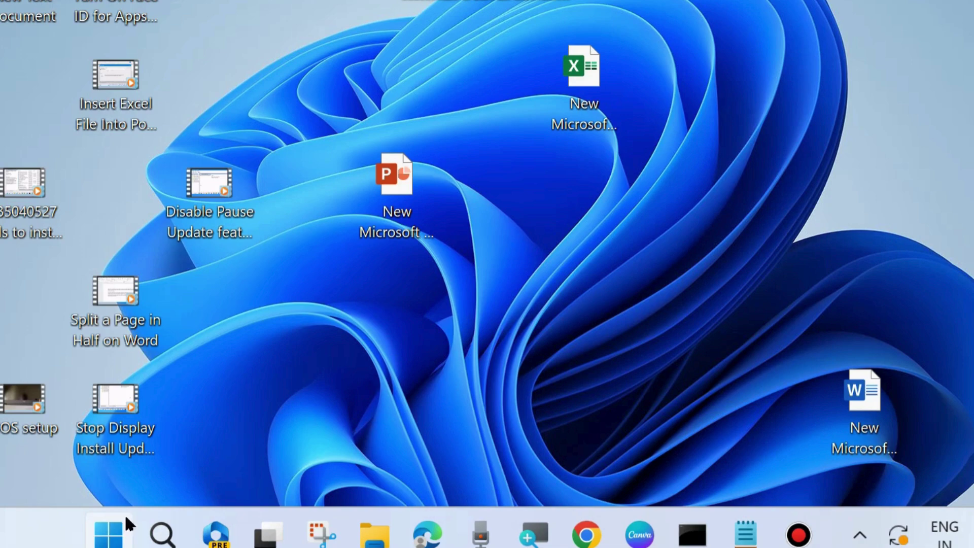
pyautogui.rightClick(114, 538)
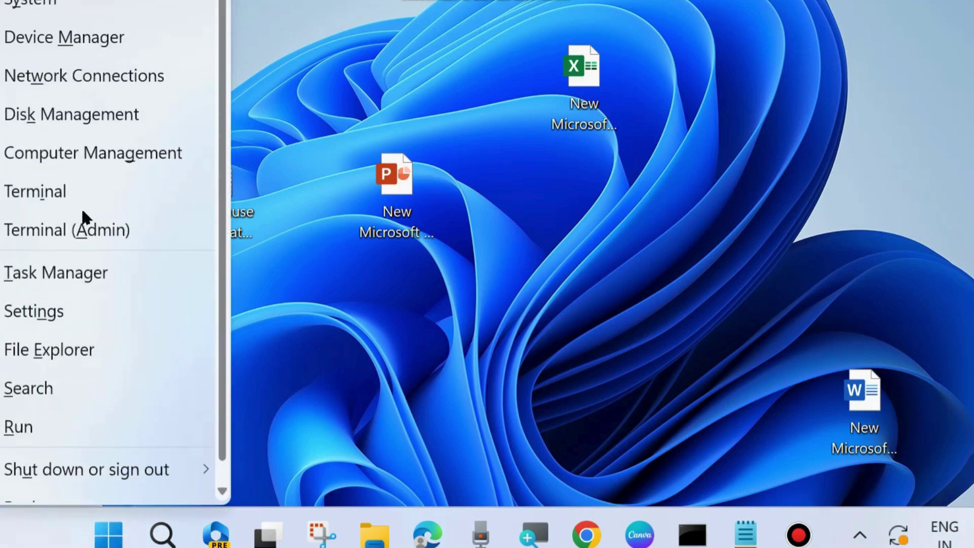
# Step: Open Device Manager, reposition it, and re-expand the Display adapters category
pyautogui.click(67, 38)
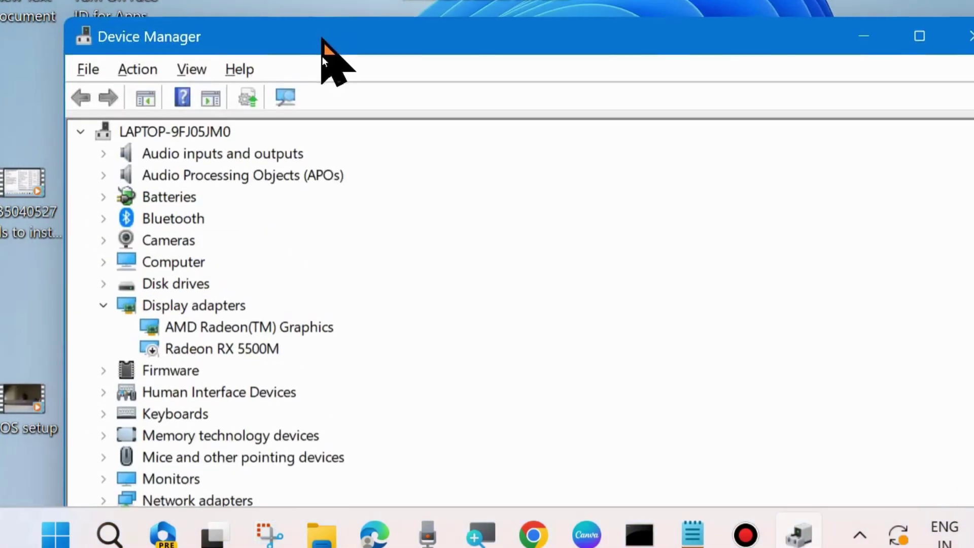
pyautogui.moveTo(322, 58)
pyautogui.mouseDown()
pyautogui.moveTo(336, 257)
pyautogui.moveTo(643, 99)
pyautogui.moveTo(654, 176)
pyautogui.moveTo(647, 346)
pyautogui.moveTo(391, 242)
pyautogui.moveTo(569, 187)
pyautogui.moveTo(294, 181)
pyautogui.moveTo(258, 8)
pyautogui.mouseUp()
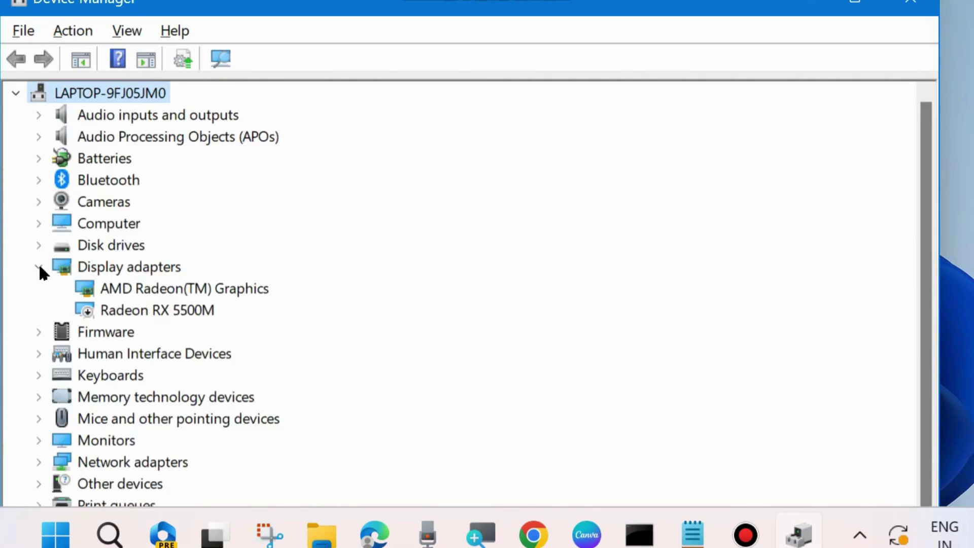
pyautogui.click(40, 266)
pyautogui.click(41, 267)
# Step: Search automatically for an AMD Radeon(TM) Graphics driver update, then close Device Manager
pyautogui.rightClick(122, 289)
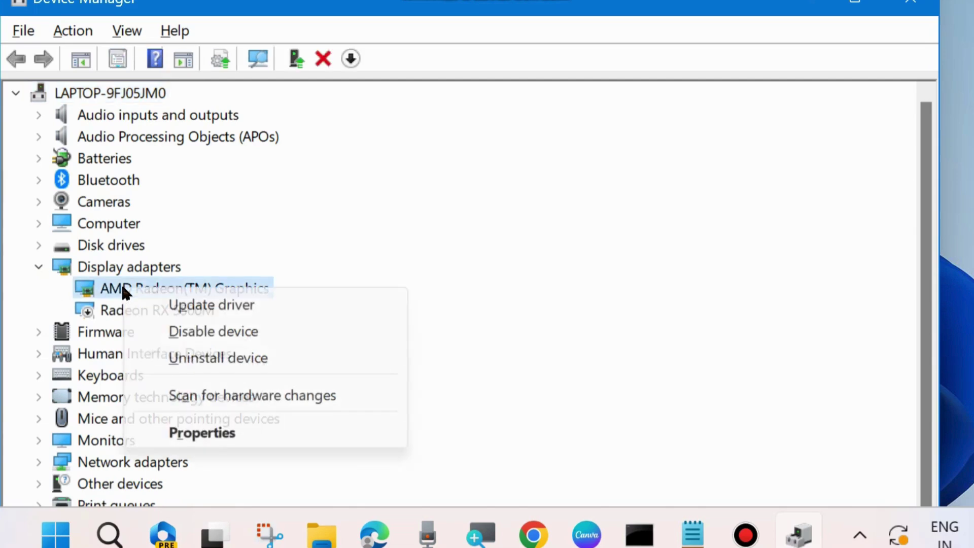
pyautogui.click(222, 304)
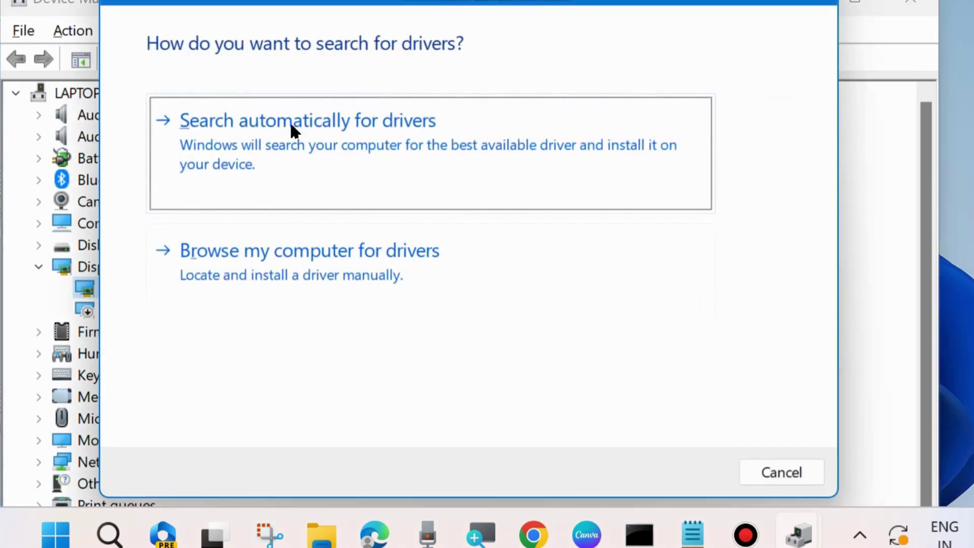
pyautogui.click(258, 128)
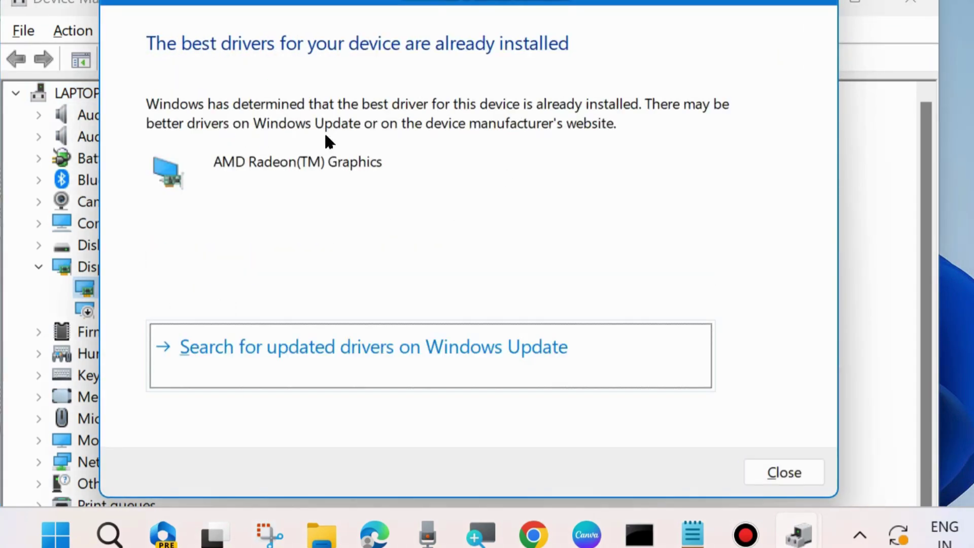
pyautogui.click(804, 473)
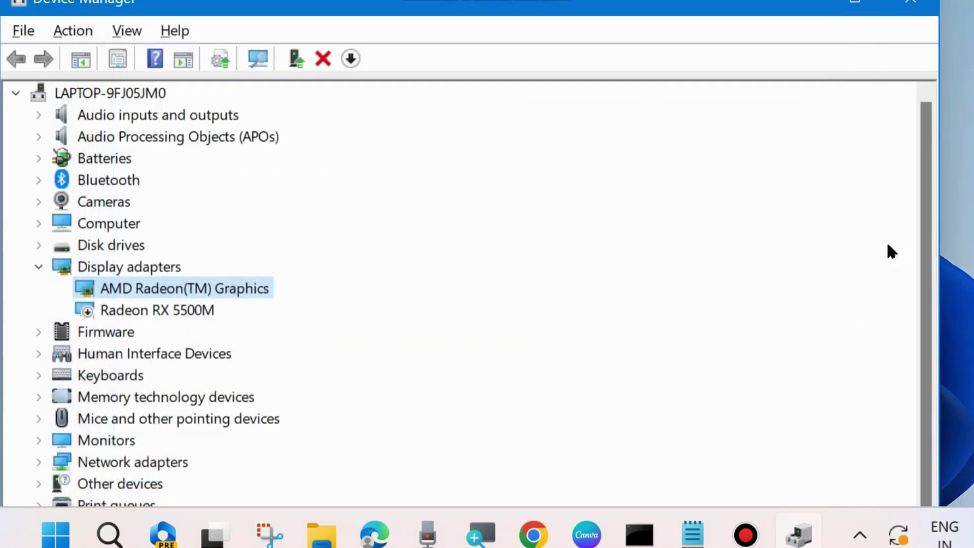
pyautogui.click(909, 5)
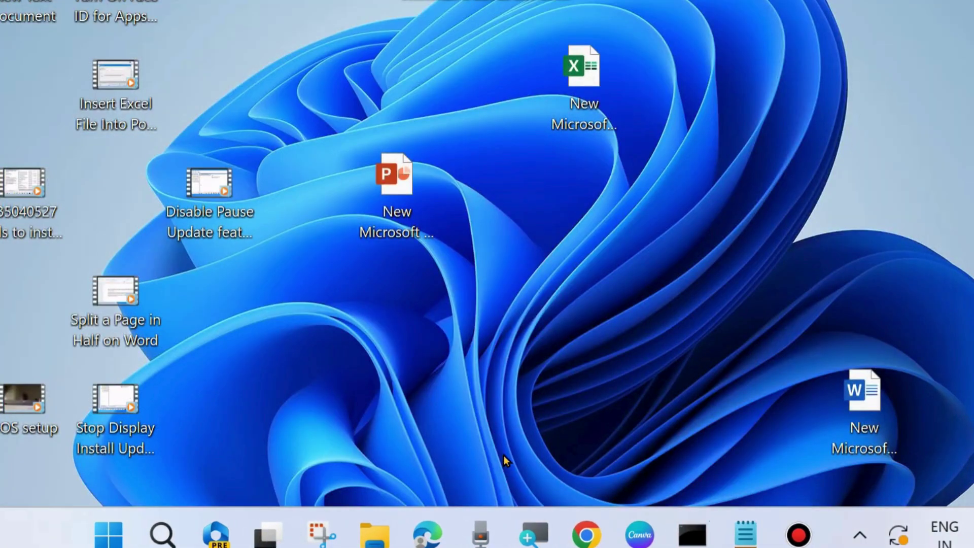
# Step: Open Run from the Start quick-link menu and launch services.msc
pyautogui.rightClick(504, 455)
pyautogui.press('Escape')
pyautogui.rightClick(108, 533)
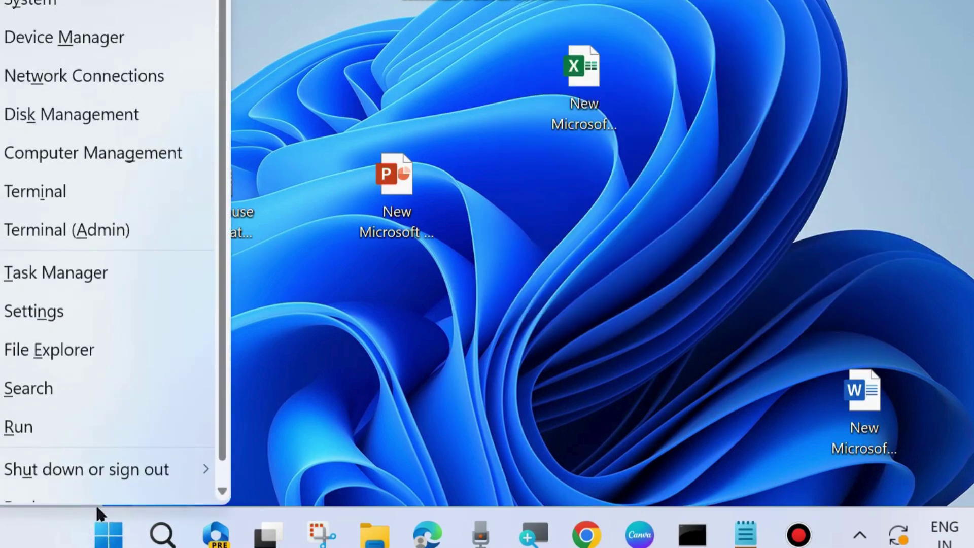
pyautogui.click(59, 430)
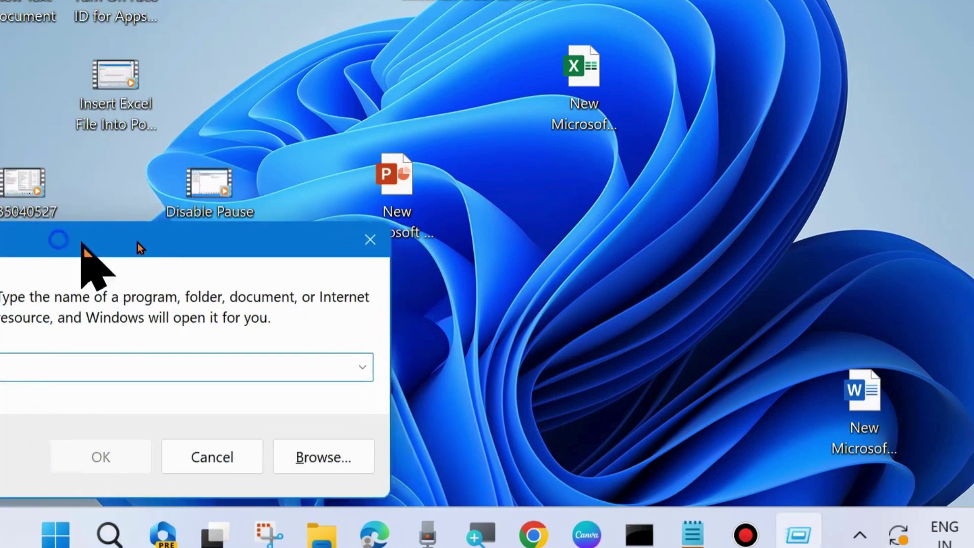
pyautogui.moveTo(126, 245)
pyautogui.mouseDown()
pyautogui.moveTo(384, 97)
pyautogui.moveTo(395, 64)
pyautogui.mouseUp()
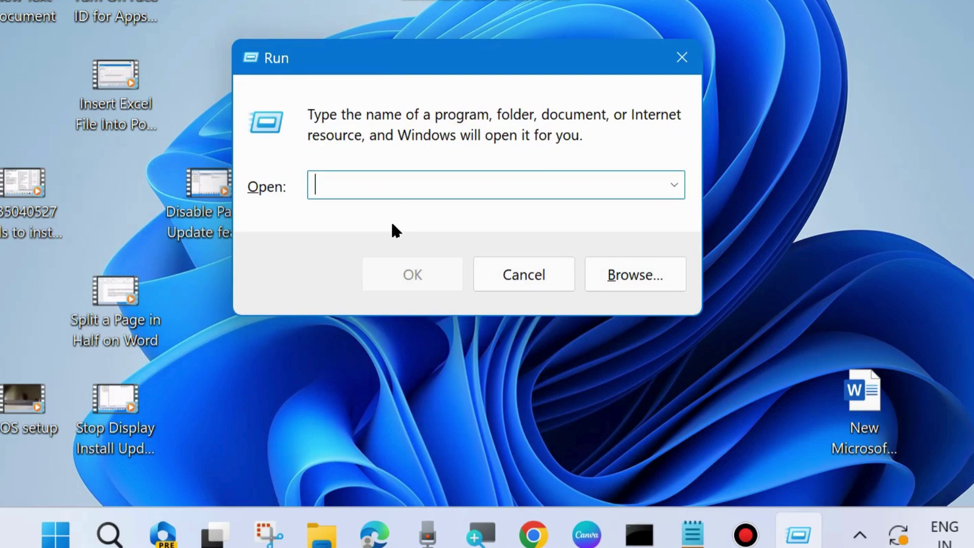
pyautogui.write('ser')
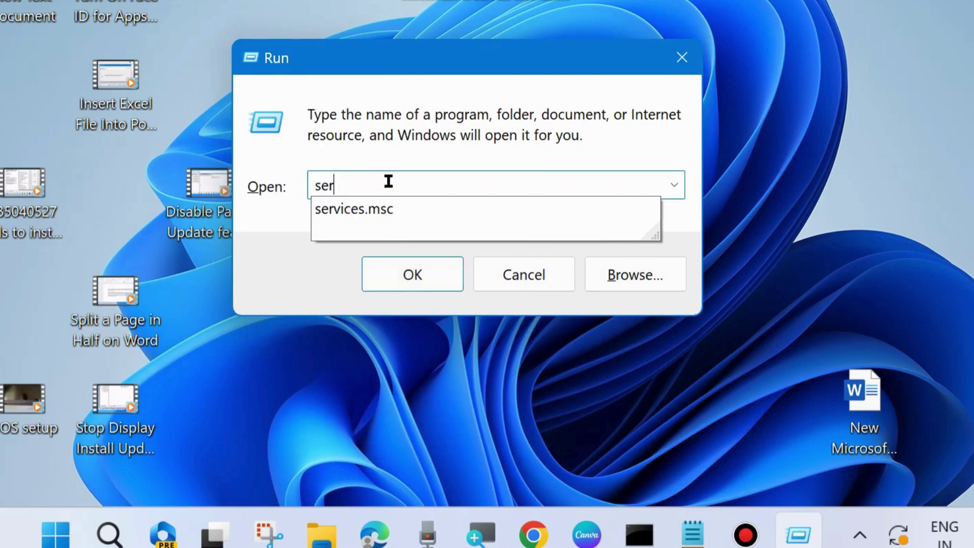
pyautogui.click(391, 214)
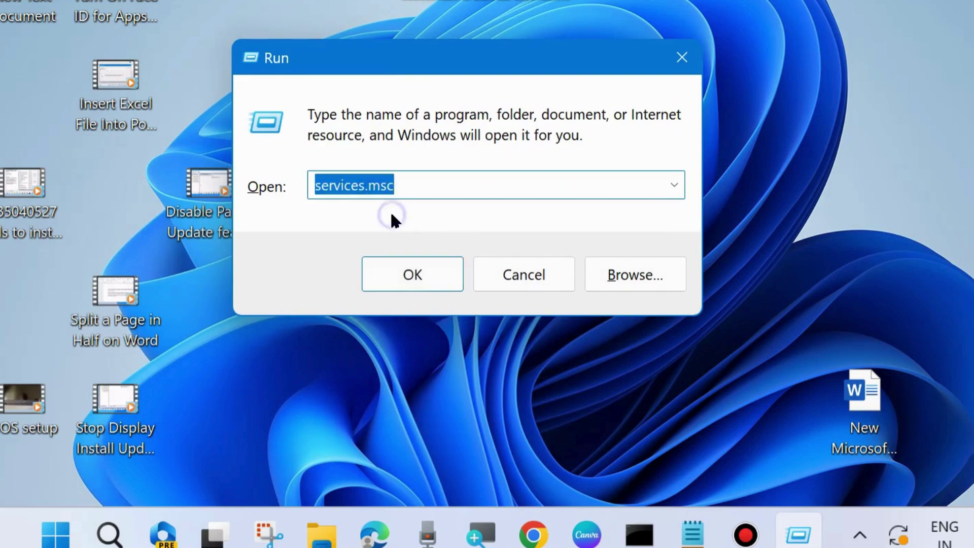
pyautogui.click(425, 185)
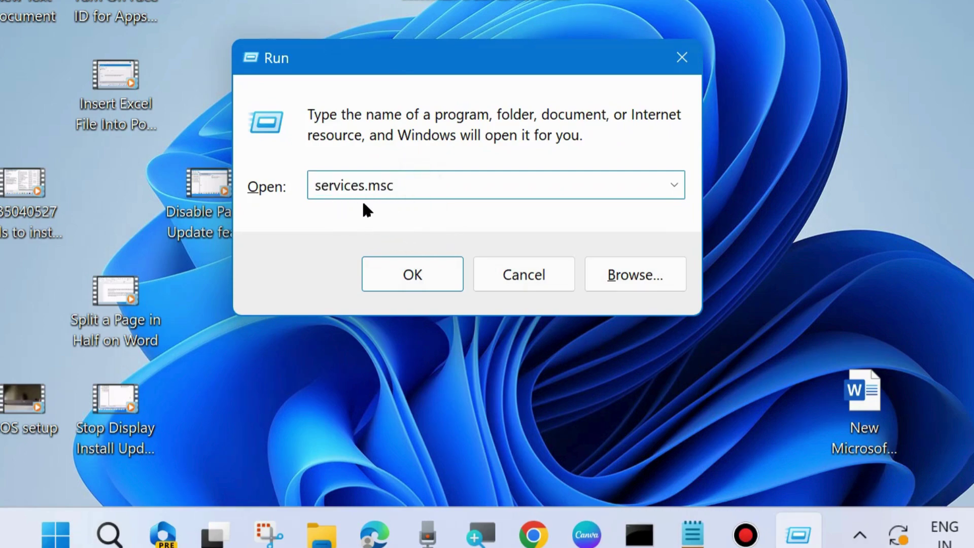
pyautogui.click(418, 276)
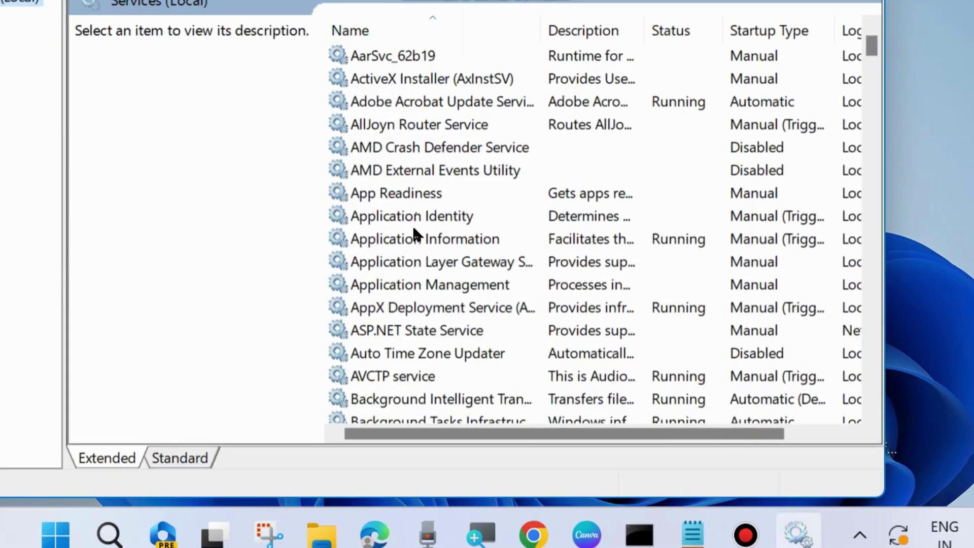
pyautogui.scroll(-3, 410, 276)
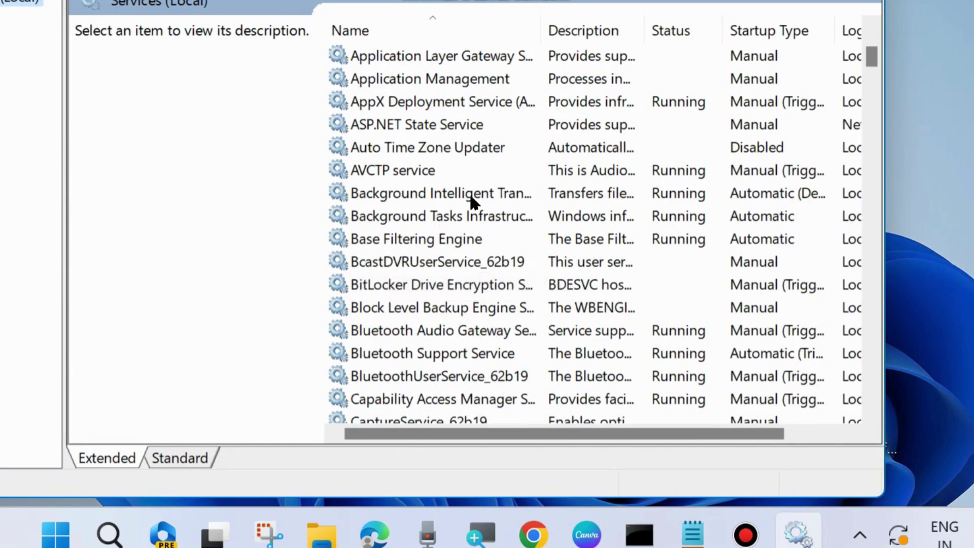
# Step: Restart the Background Intelligent Transfer Service
pyautogui.click(452, 191)
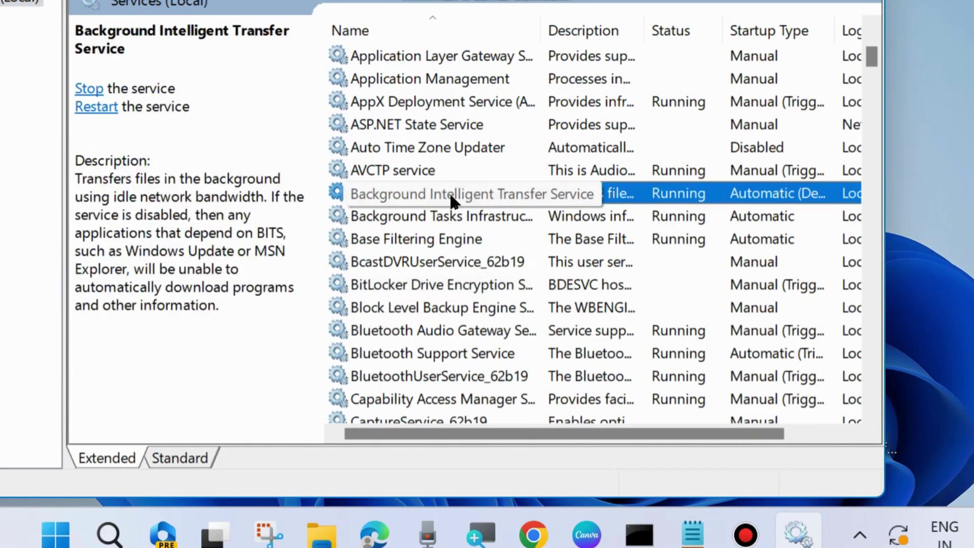
pyautogui.rightClick(445, 193)
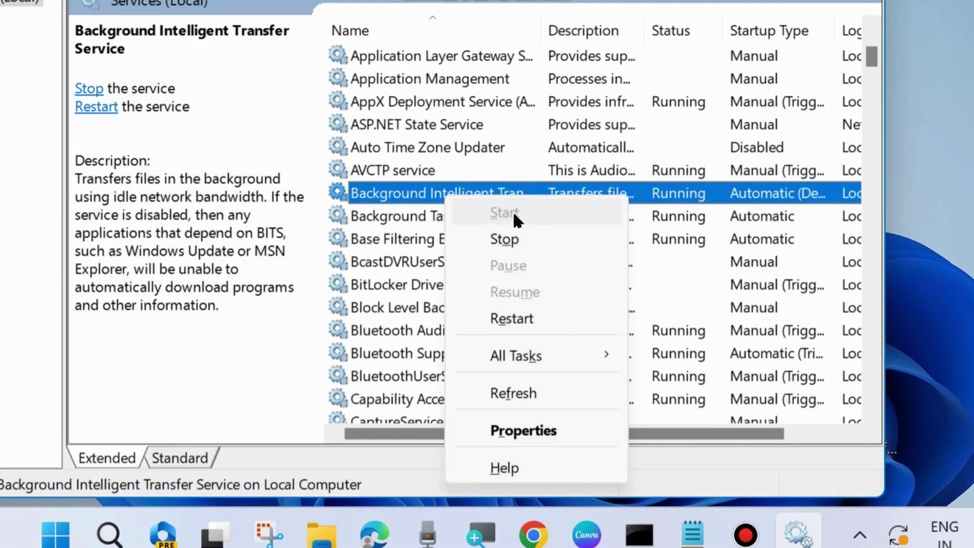
pyautogui.click(526, 320)
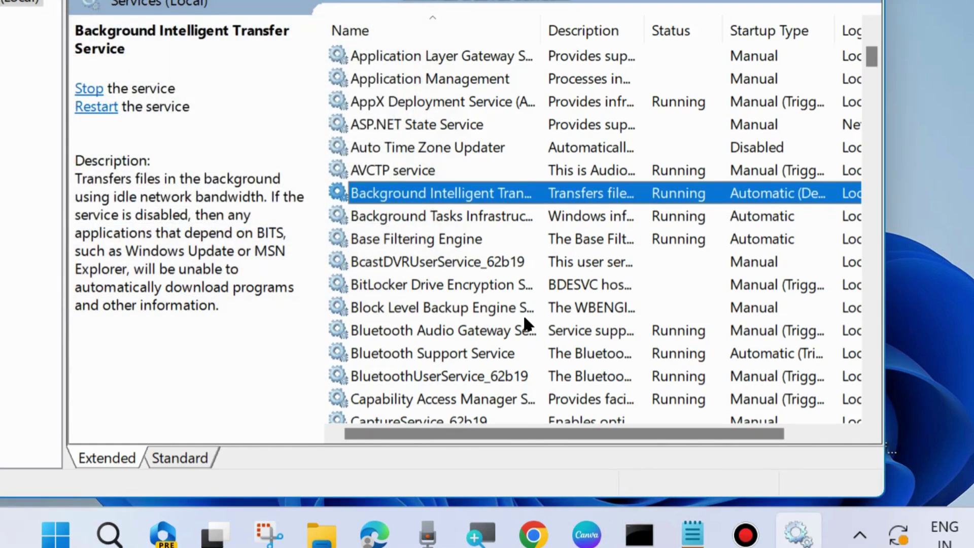
# Step: Change the BITS startup type to Automatic and apply it
pyautogui.doubleClick(465, 190)
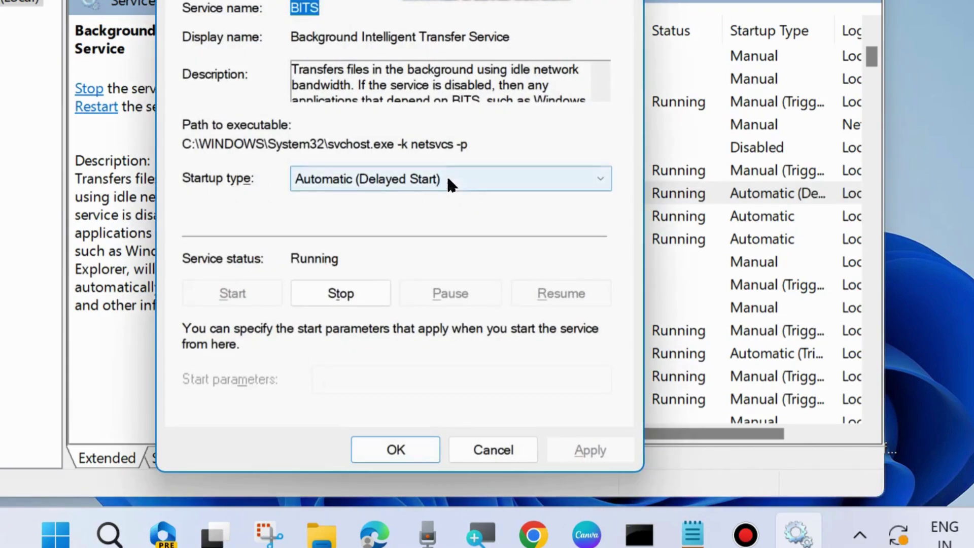
pyautogui.click(470, 177)
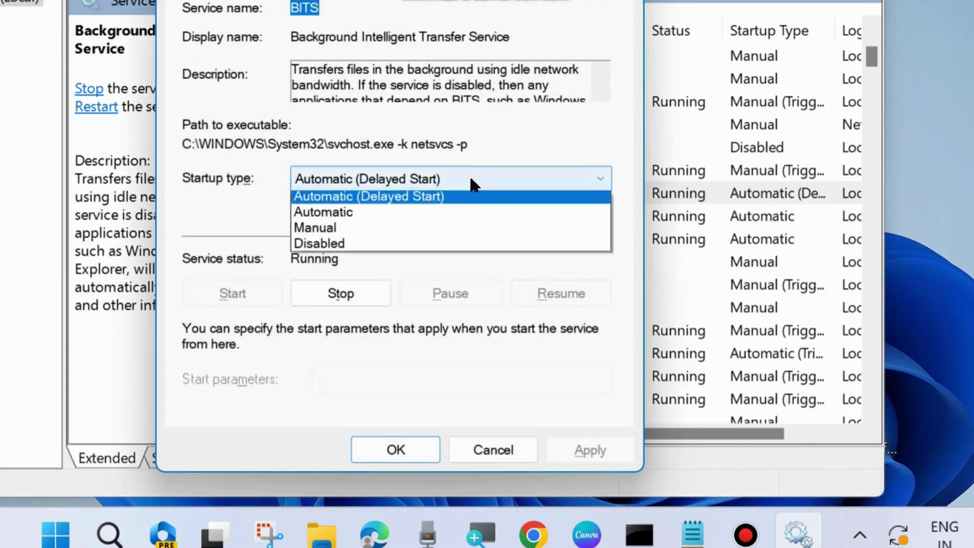
pyautogui.click(329, 217)
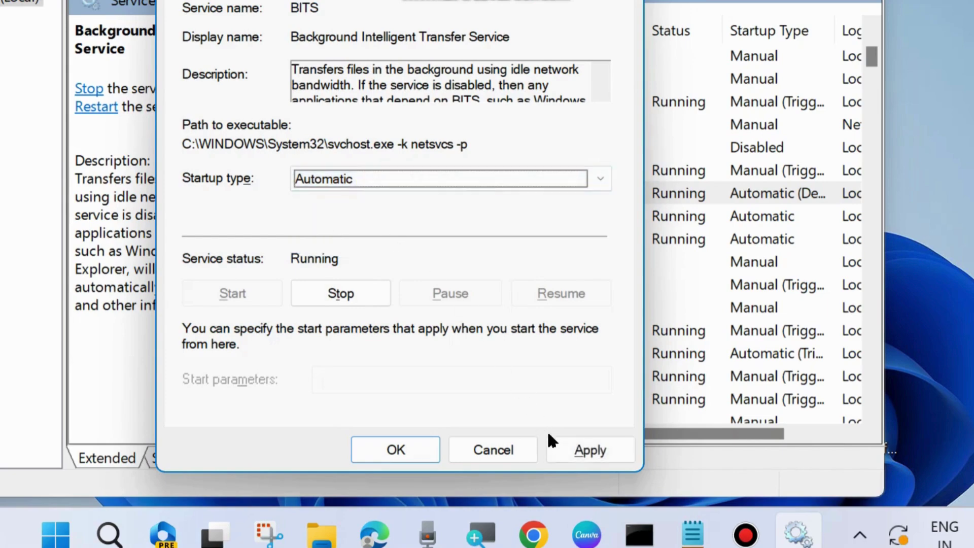
pyautogui.click(587, 450)
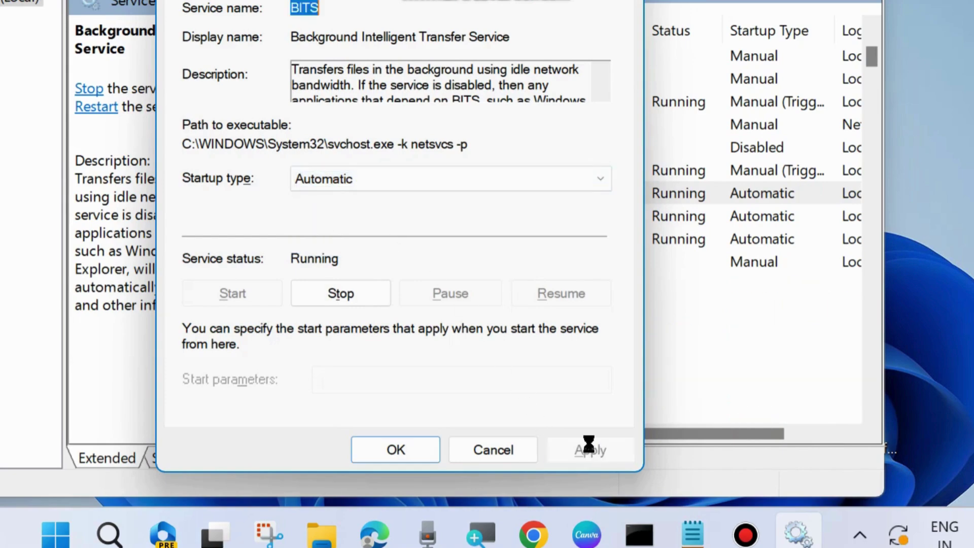
pyautogui.click(368, 450)
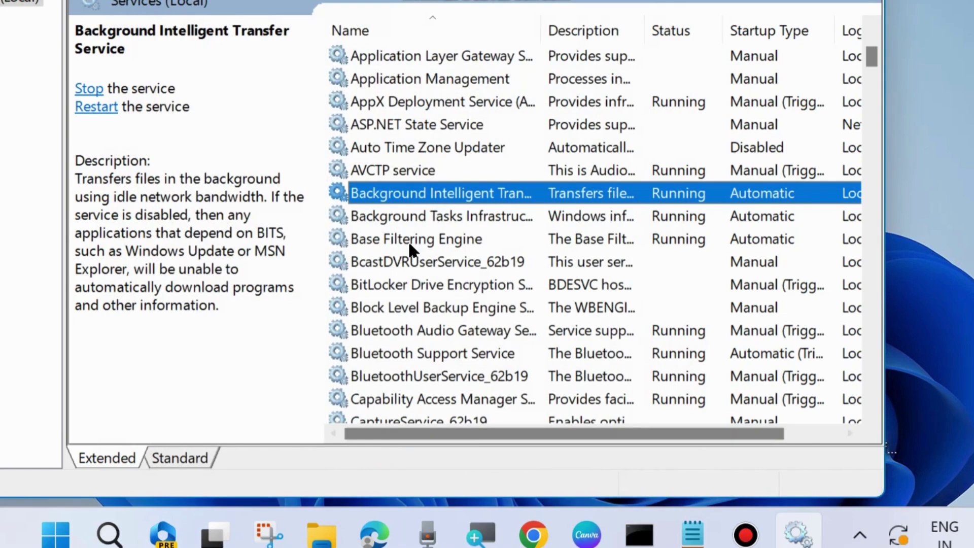
pyautogui.scroll(-1, 421, 248)
pyautogui.scroll(-1, 424, 255)
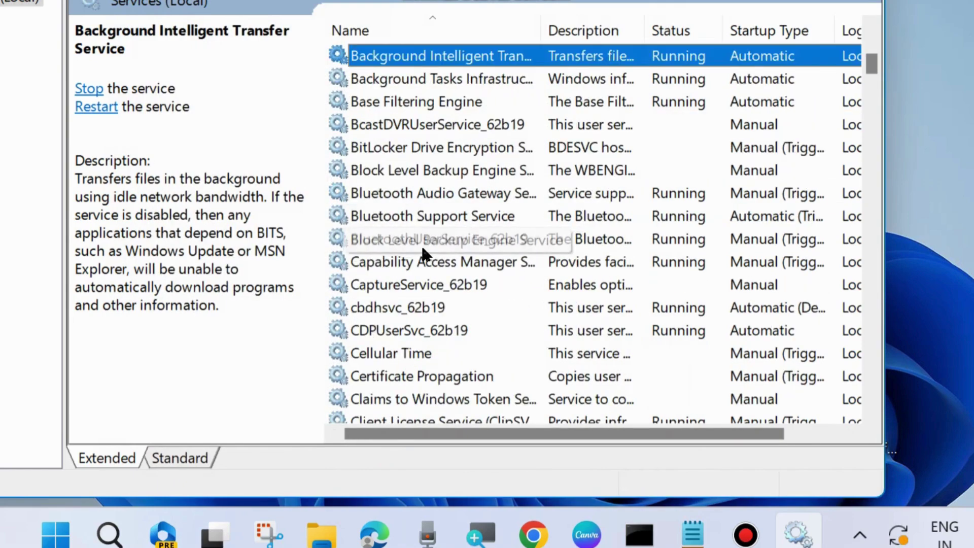
pyautogui.scroll(-2, 458, 267)
pyautogui.scroll(-1, 459, 266)
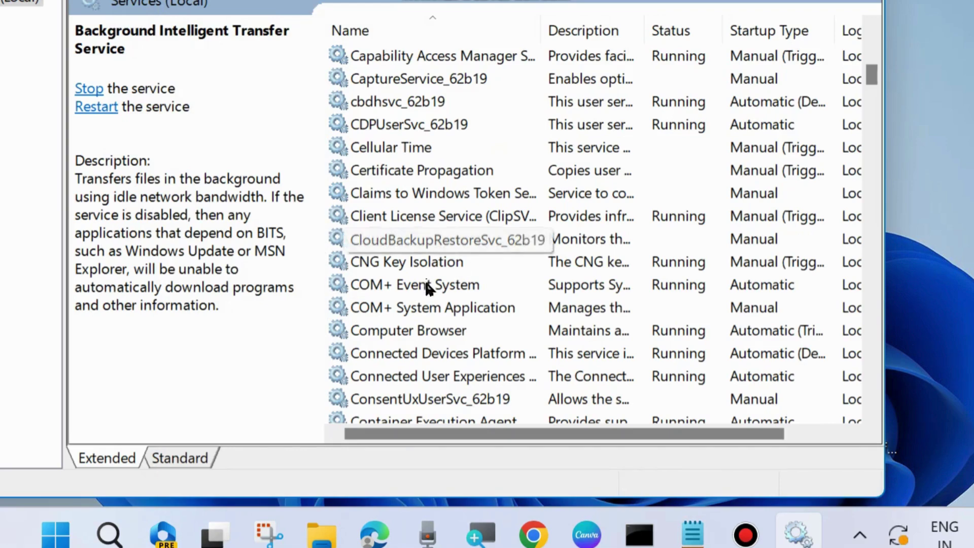
pyautogui.scroll(-2, 426, 304)
pyautogui.scroll(-2, 426, 303)
pyautogui.scroll(-1, 425, 302)
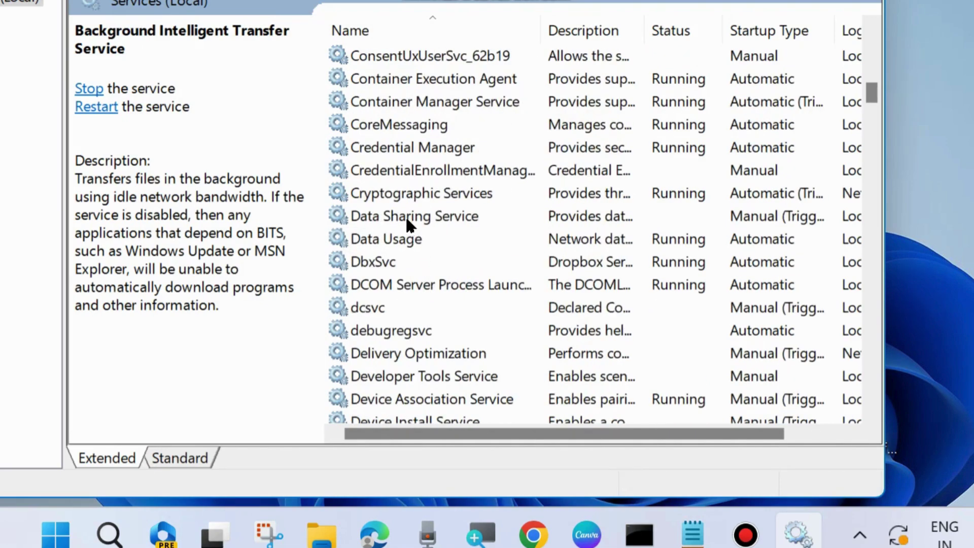
# Step: Restart Cryptographic Services and check its properties show Automatic startup
pyautogui.click(437, 196)
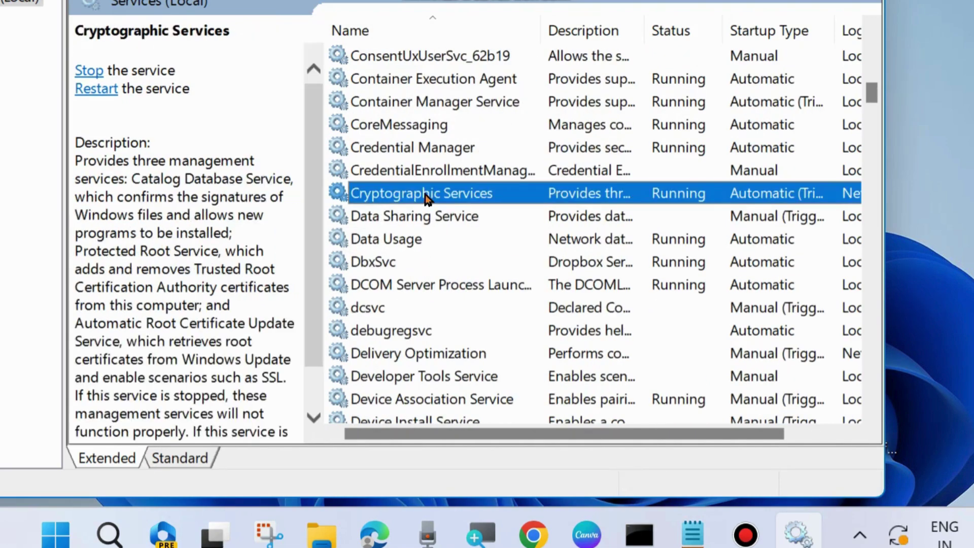
pyautogui.rightClick(393, 197)
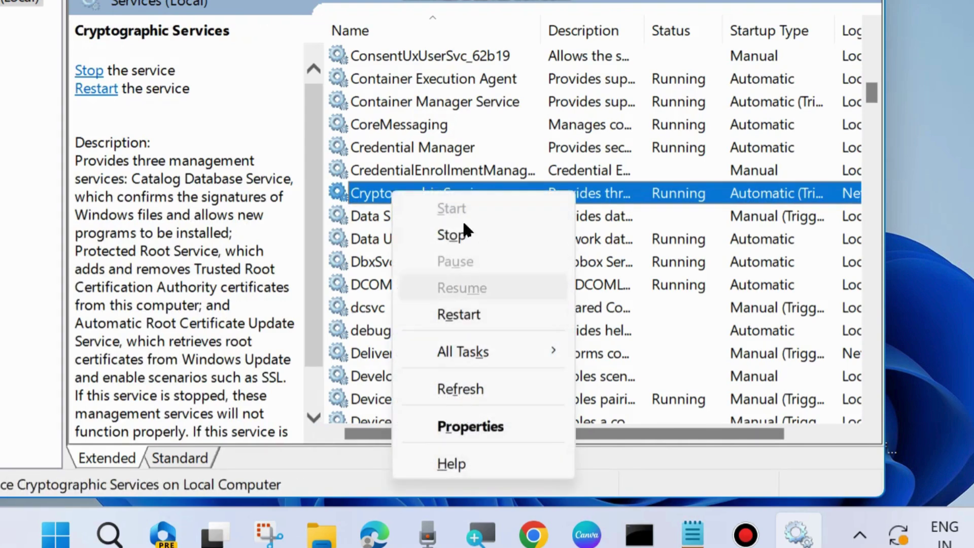
pyautogui.click(460, 314)
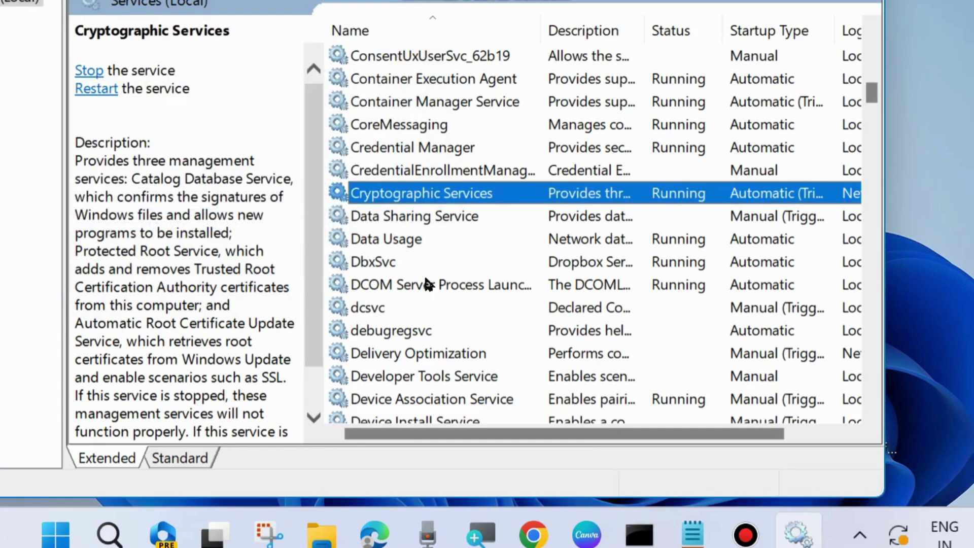
pyautogui.doubleClick(427, 191)
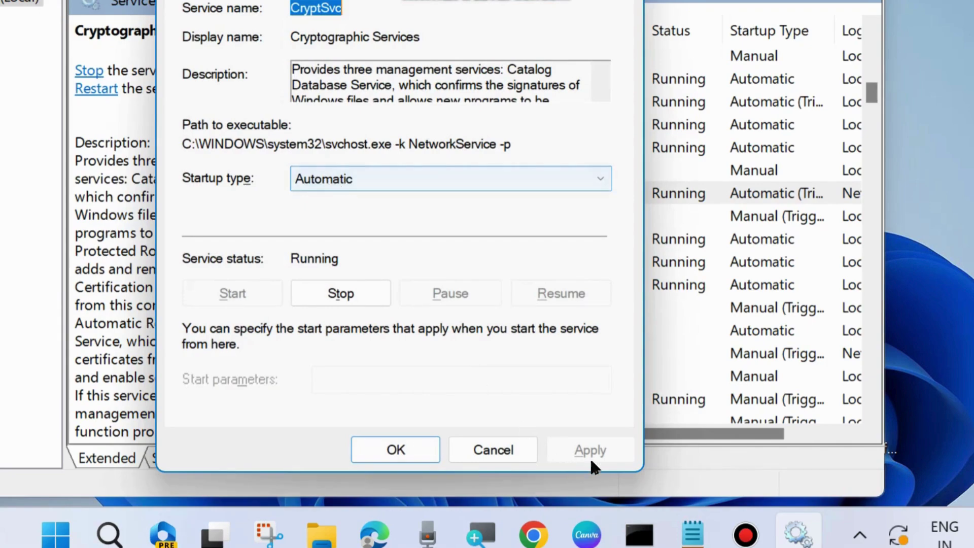
pyautogui.click(397, 451)
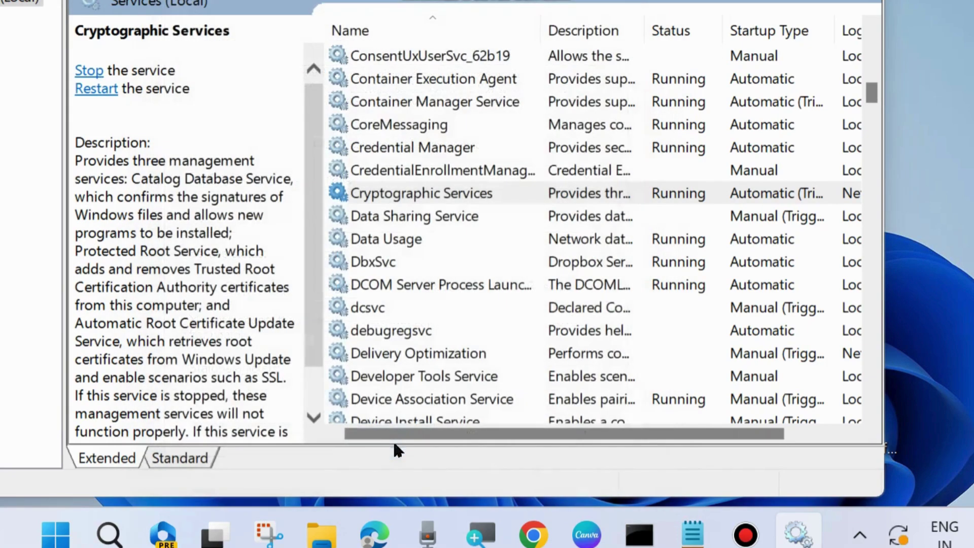
pyautogui.moveTo(876, 94)
pyautogui.mouseDown()
pyautogui.moveTo(859, 163)
pyautogui.moveTo(857, 377)
pyautogui.mouseUp()
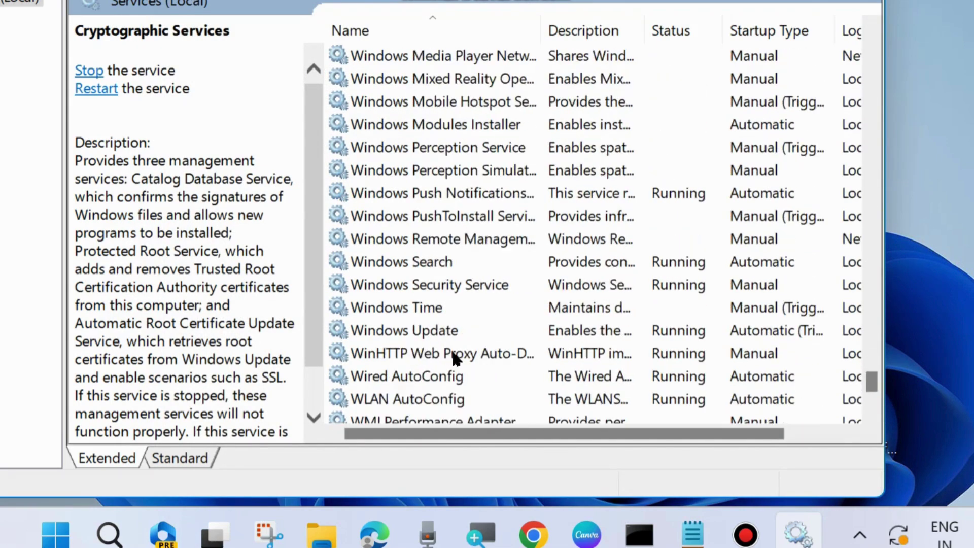
pyautogui.scroll(-1, 454, 350)
# Step: Restart the Windows Update service
pyautogui.click(414, 265)
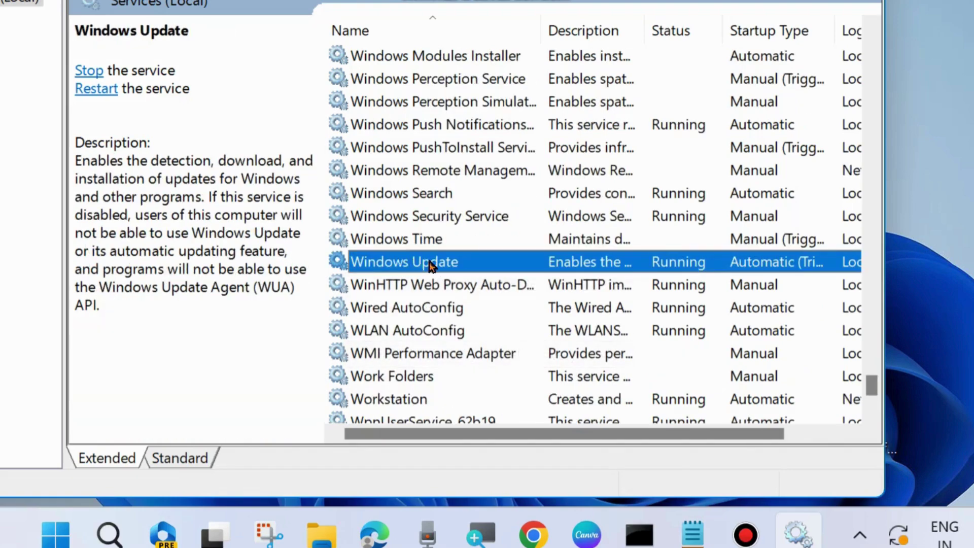
pyautogui.rightClick(403, 261)
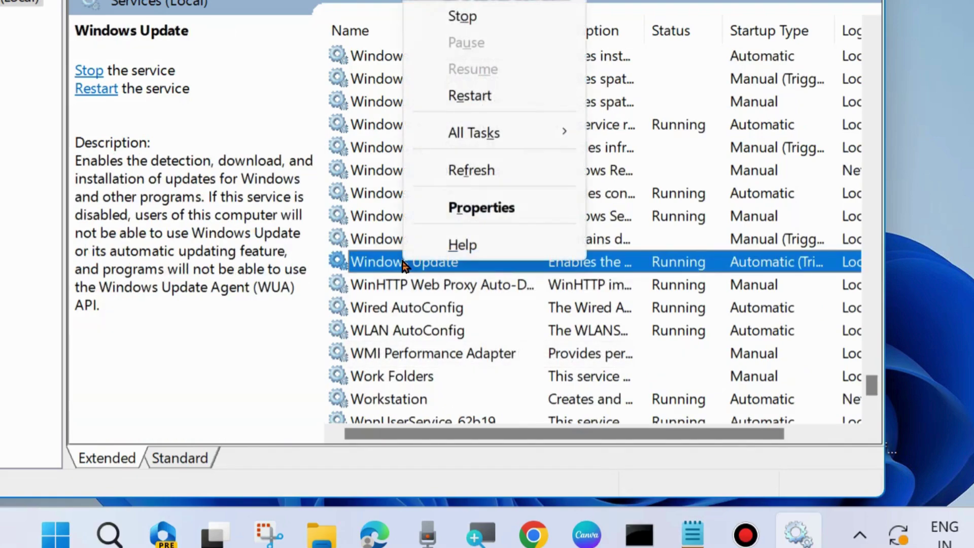
pyautogui.click(472, 95)
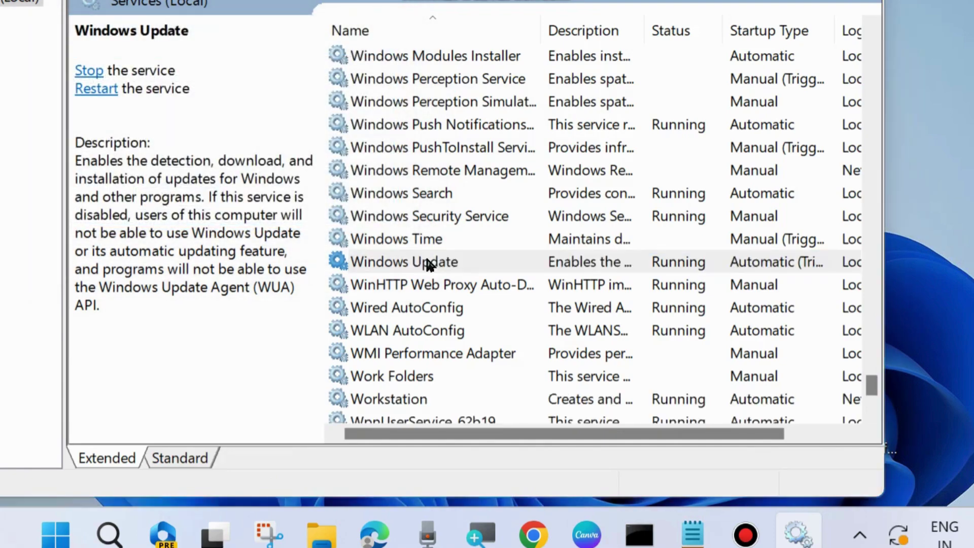
# Step: Check Windows Update's startup type is Automatic, then close Services with Alt+F4
pyautogui.doubleClick(426, 263)
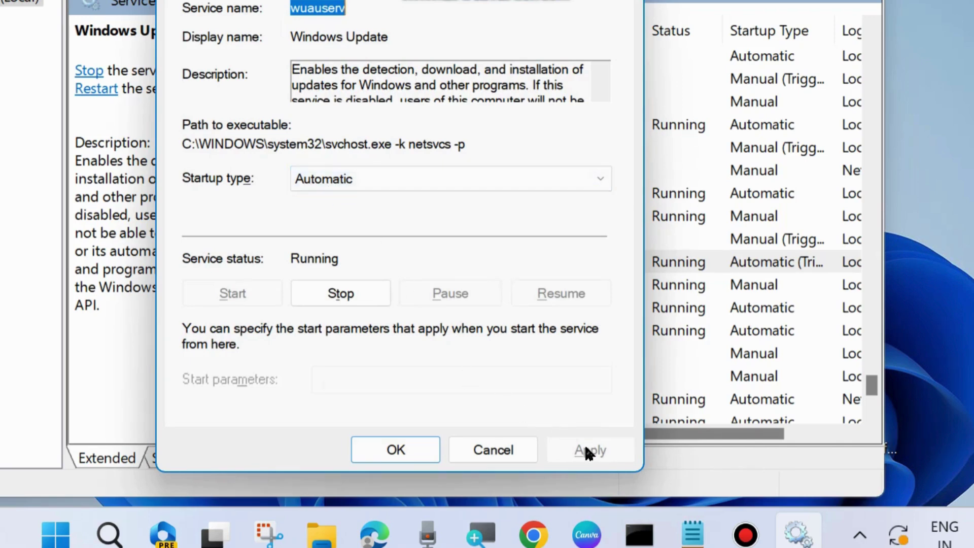
pyautogui.click(395, 451)
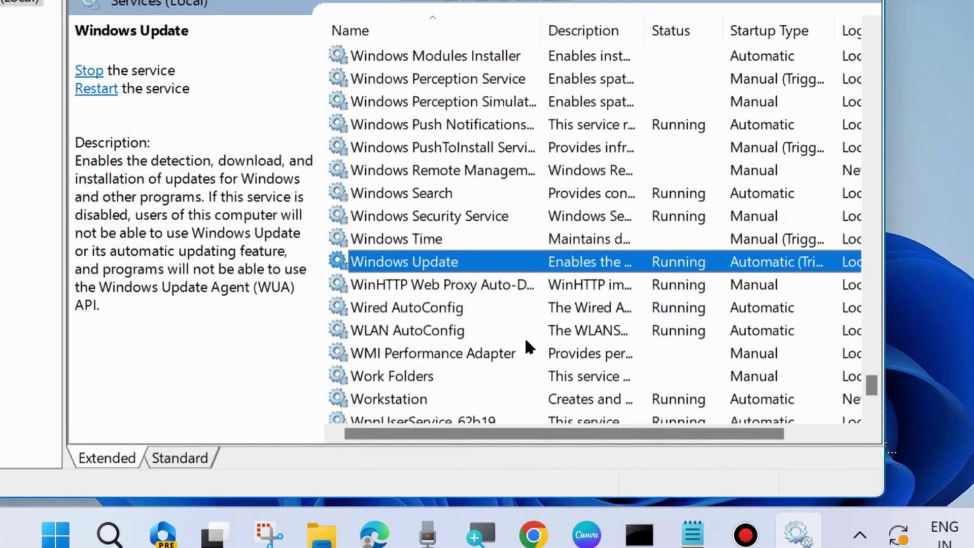
pyautogui.hotkey('alt', 'F4')
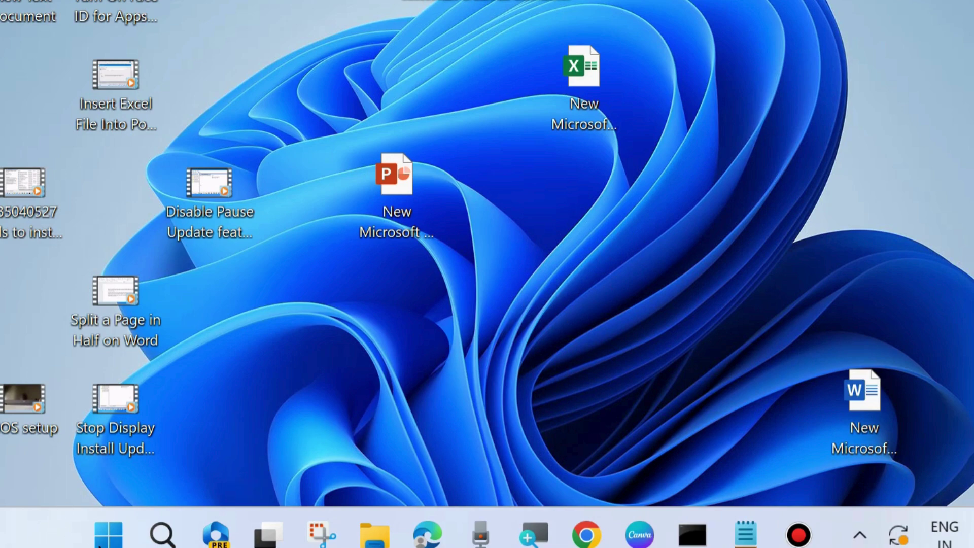
# Step: Launch an administrator Command Prompt from Search and clear the leftover sfc /scannow text
pyautogui.click(162, 533)
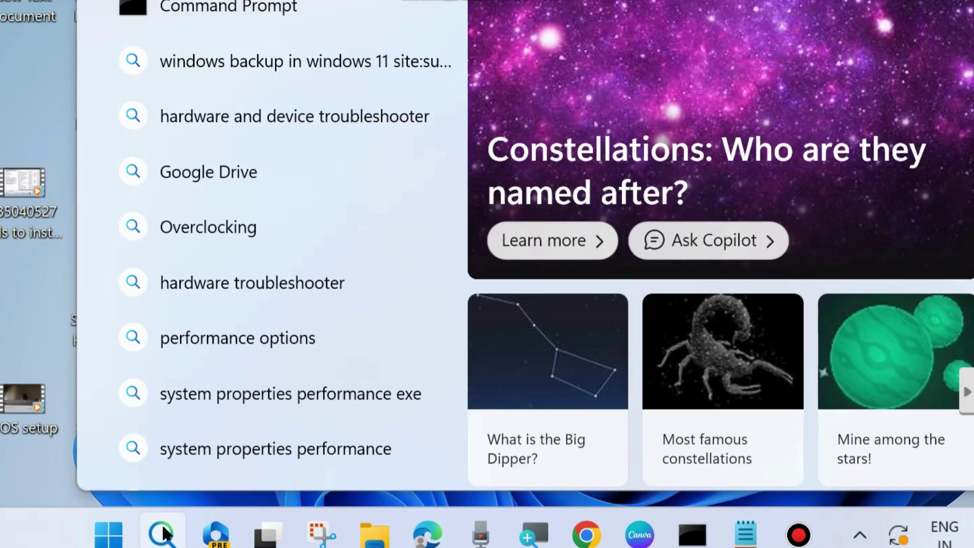
pyautogui.write('cmd')
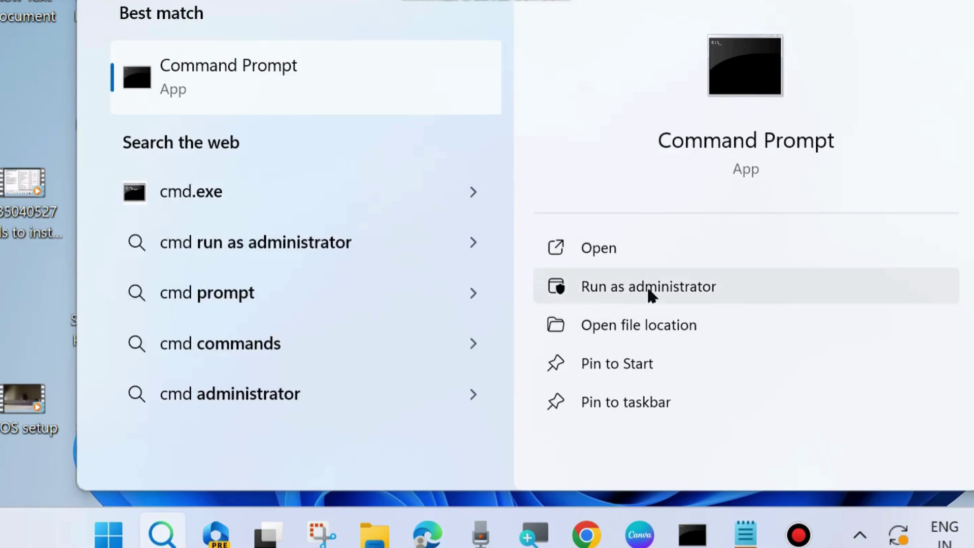
pyautogui.click(660, 293)
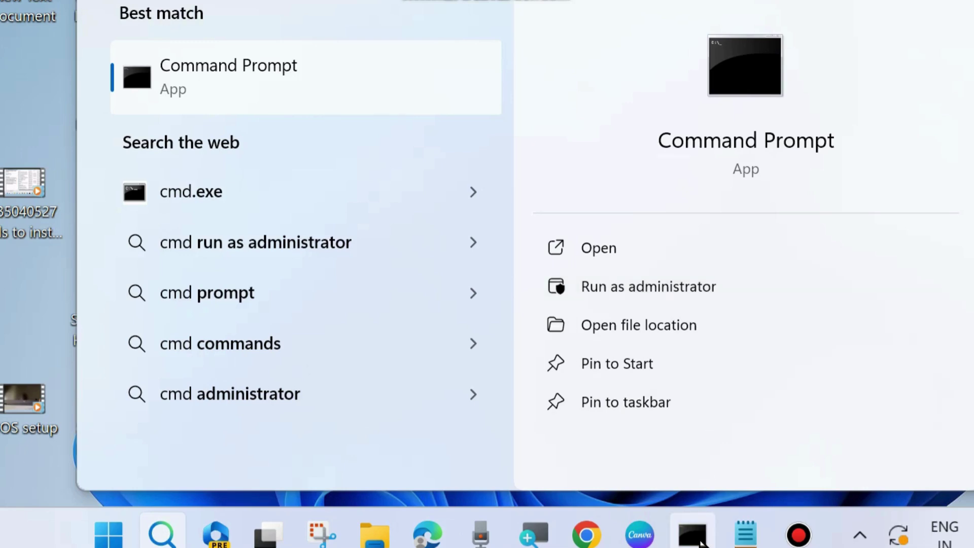
pyautogui.write('sfc /scannow')
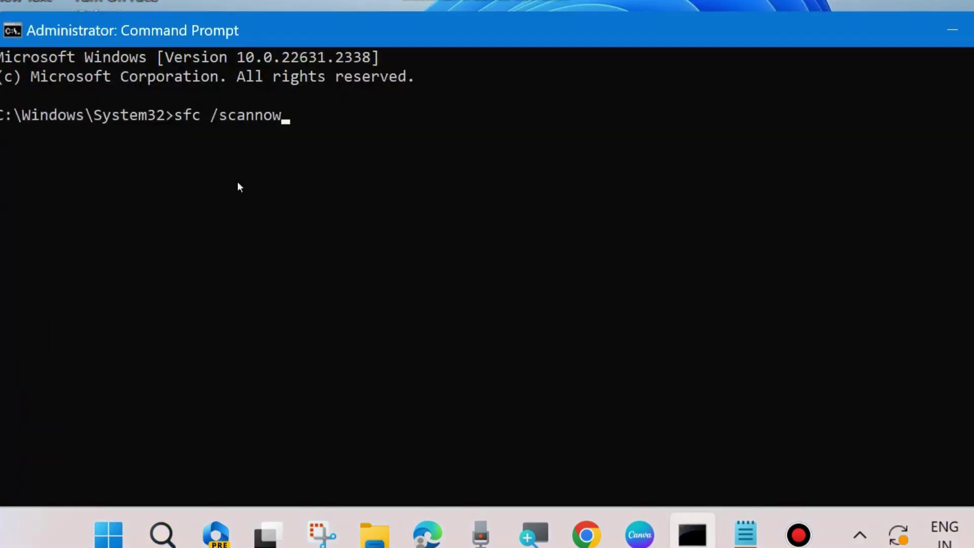
pyautogui.press('BackSpace')
pyautogui.press('BackSpace')
pyautogui.press('BackSpace')
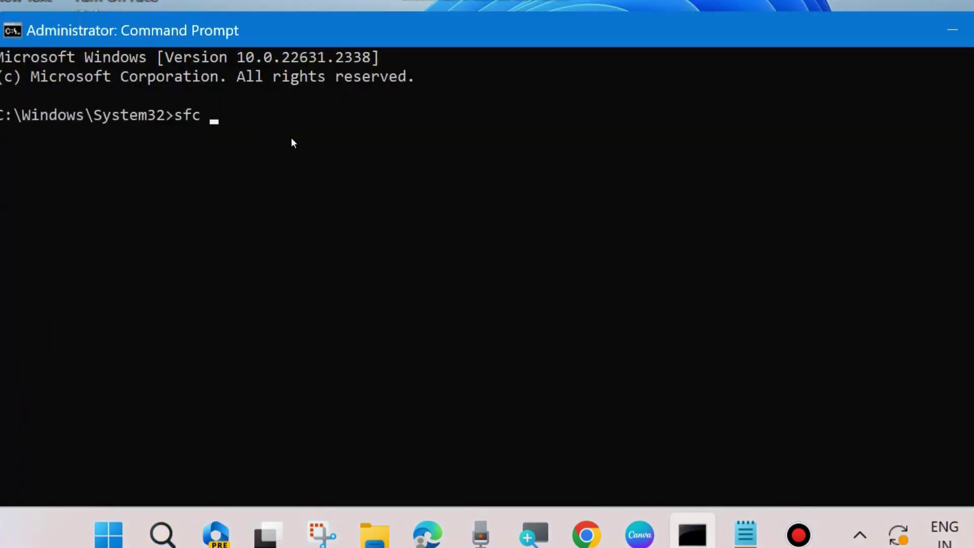
pyautogui.press('BackSpace')
pyautogui.press('BackSpace')
pyautogui.press('BackSpace')
# Step: Move the notes right and highlight the wuauserv, cryptSvc, bits and msiserver net stop lines
pyautogui.click(745, 535)
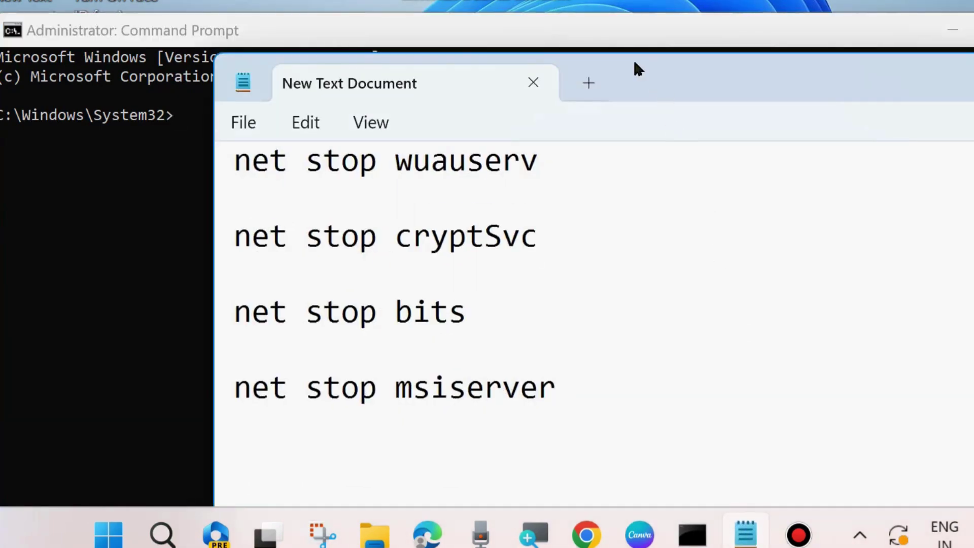
pyautogui.moveTo(636, 74); pyautogui.dragTo(835, 87)
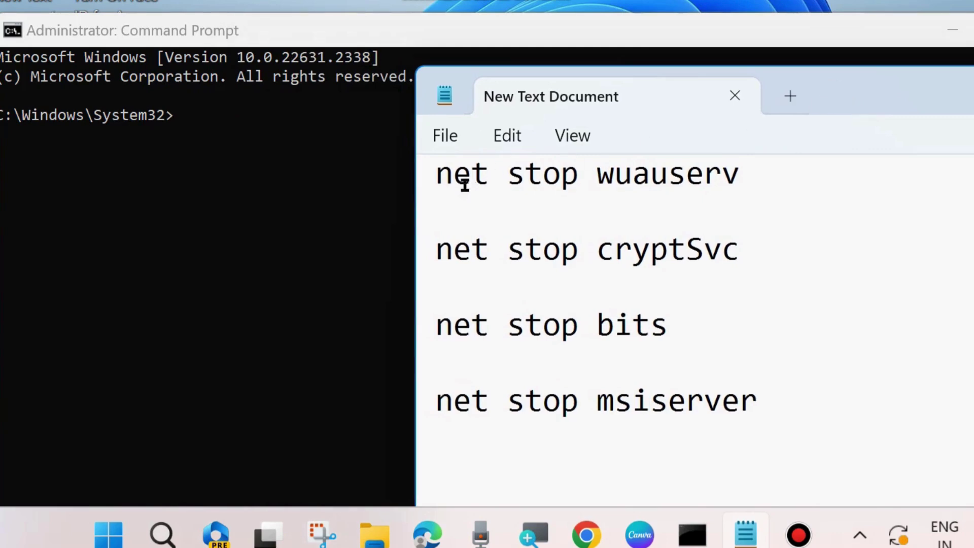
pyautogui.click(420, 194)
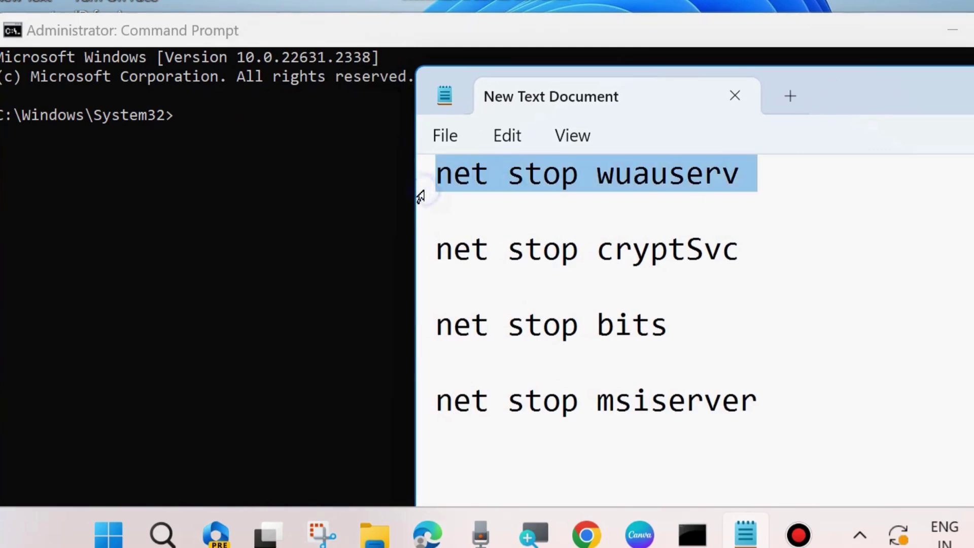
pyautogui.click(422, 258)
pyautogui.click(426, 329)
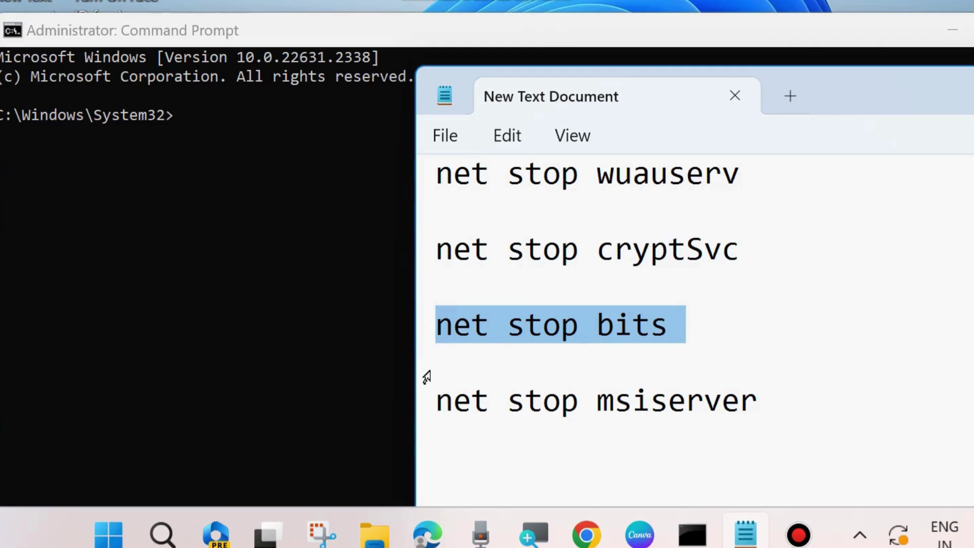
pyautogui.click(425, 404)
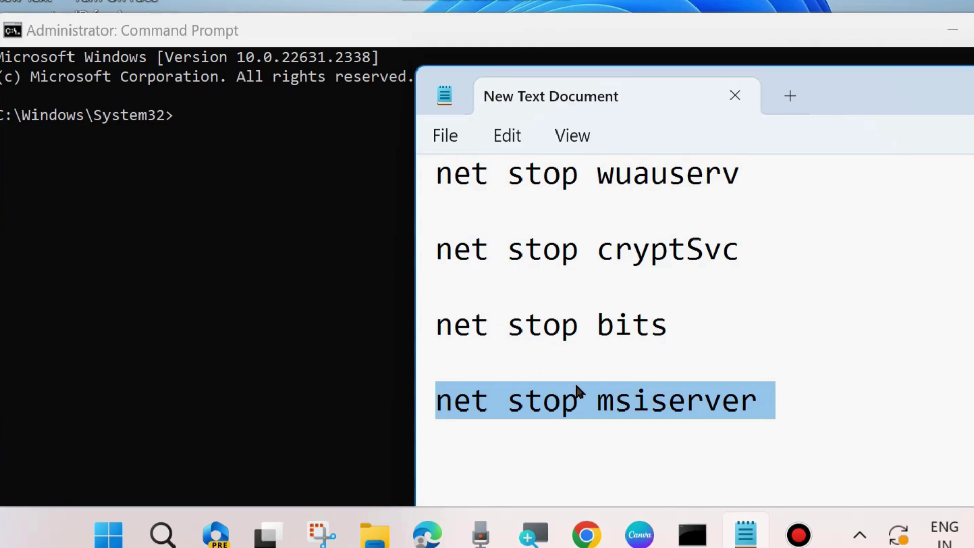
pyautogui.scroll(-2, 577, 391)
pyautogui.scroll(-2, 576, 391)
pyautogui.scroll(-1, 578, 392)
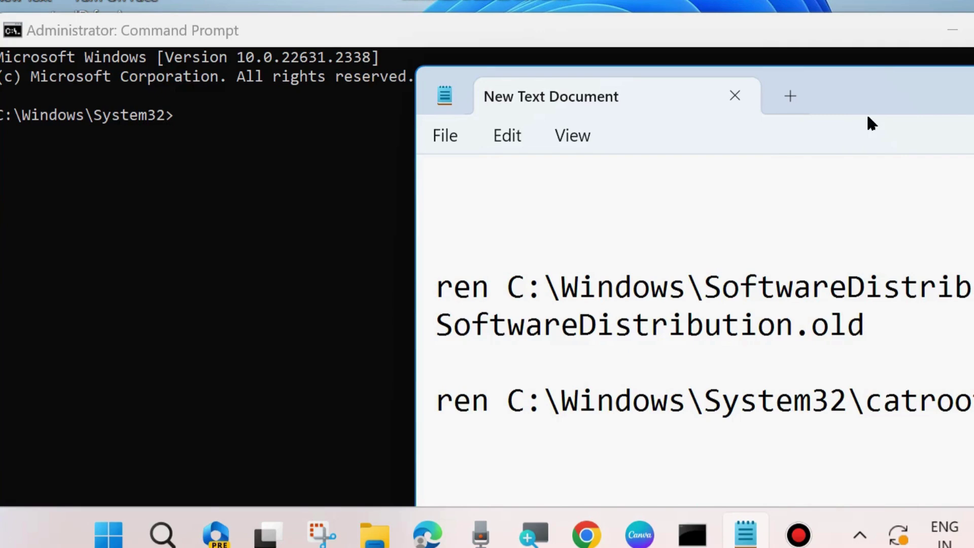
# Step: Highlight the SoftwareDistribution and catroot2 ren lines, shifting the Notepad window around
pyautogui.moveTo(866, 111); pyautogui.dragTo(588, 104)
pyautogui.moveTo(121, 276); pyautogui.dragTo(118, 304)
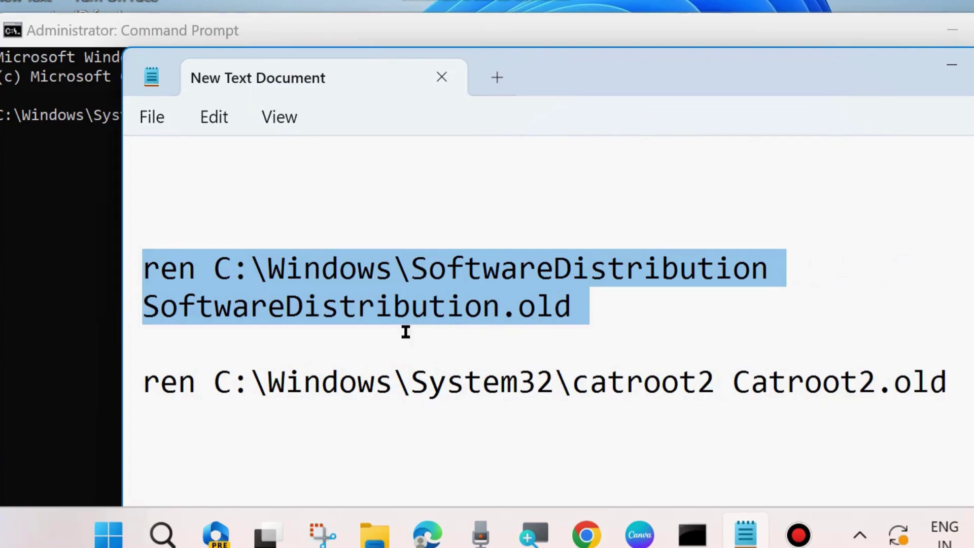
pyautogui.click(130, 401)
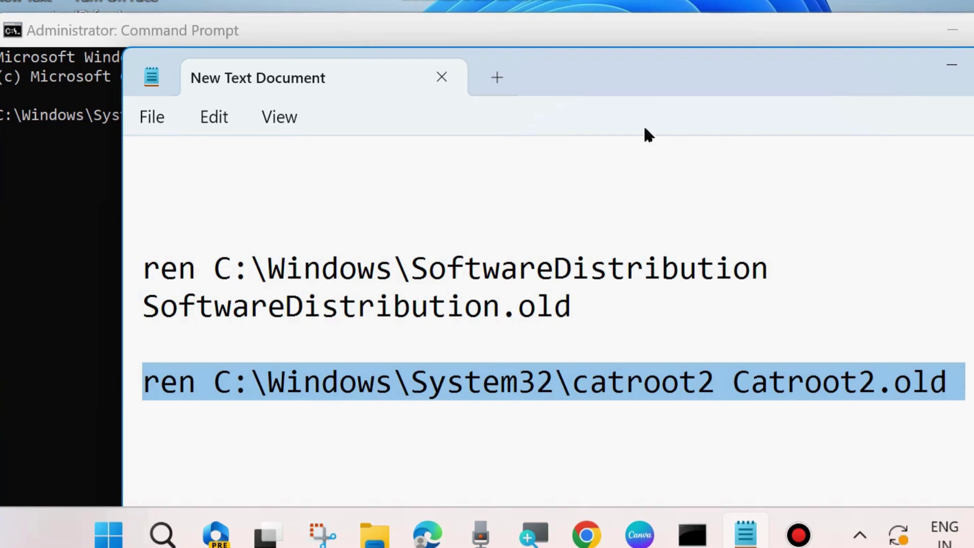
pyautogui.moveTo(572, 81); pyautogui.dragTo(412, 100)
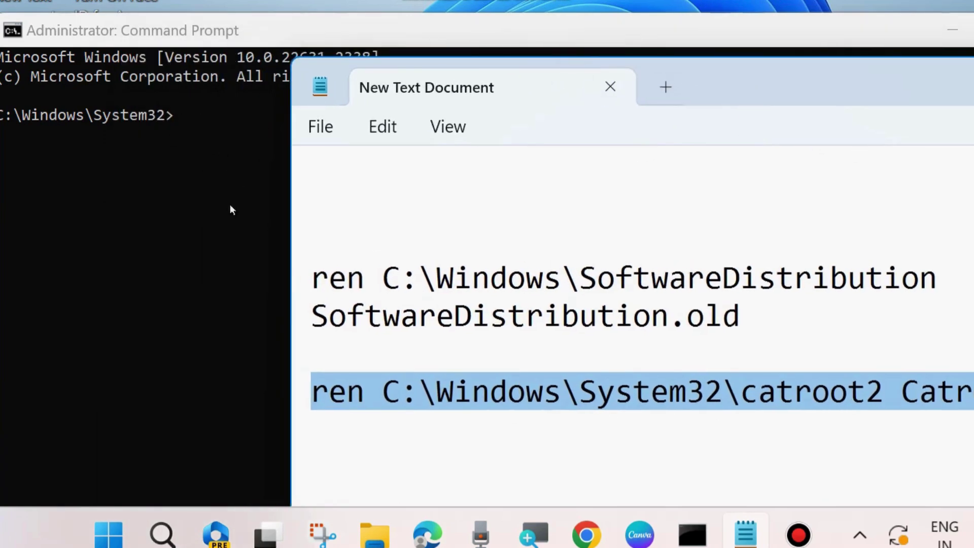
pyautogui.moveTo(799, 89); pyautogui.dragTo(640, 72)
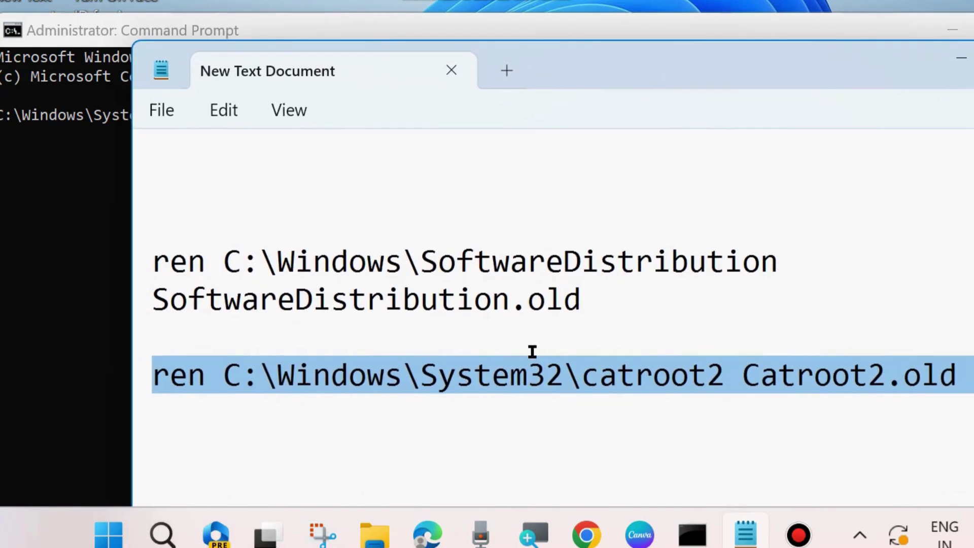
pyautogui.scroll(-1, 533, 351)
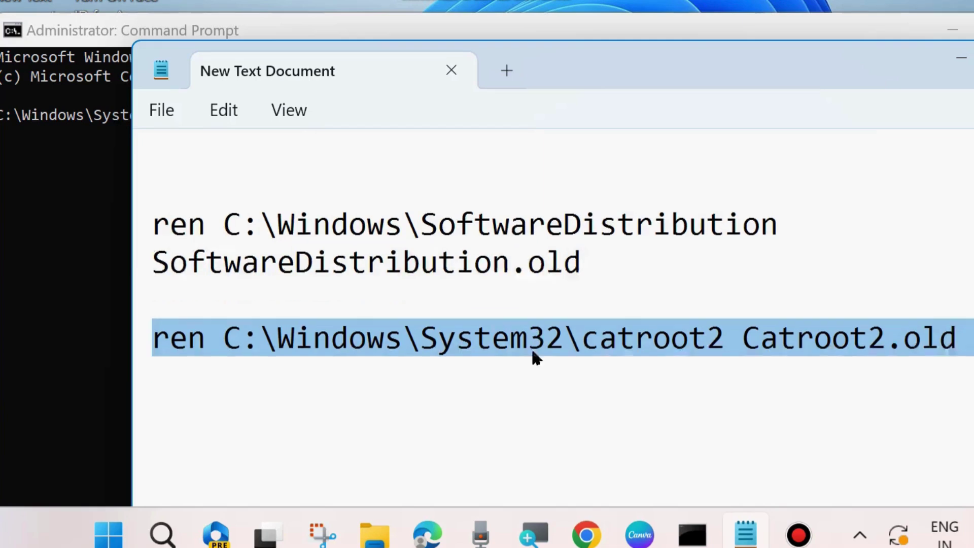
pyautogui.scroll(-2, 532, 351)
pyautogui.scroll(-1, 532, 351)
pyautogui.scroll(-1, 531, 351)
pyautogui.scroll(-1, 532, 351)
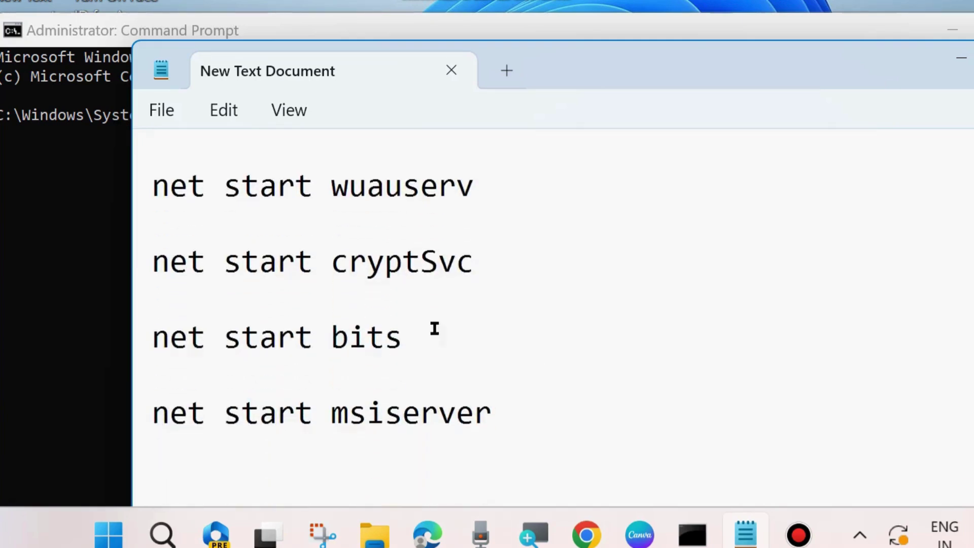
# Step: Highlight the net start lines for wuauserv, cryptSvc, bits and msiserver
pyautogui.click(136, 204)
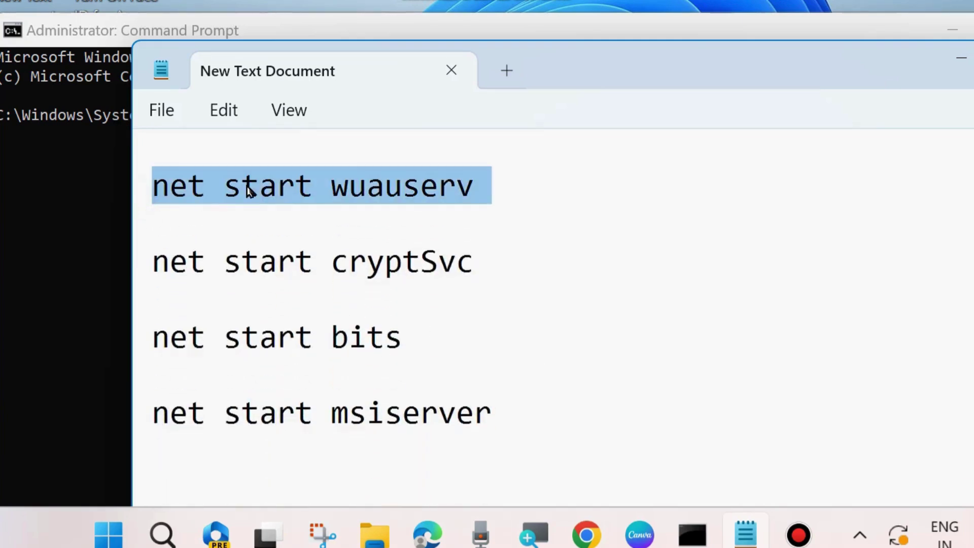
pyautogui.click(142, 279)
pyautogui.click(138, 342)
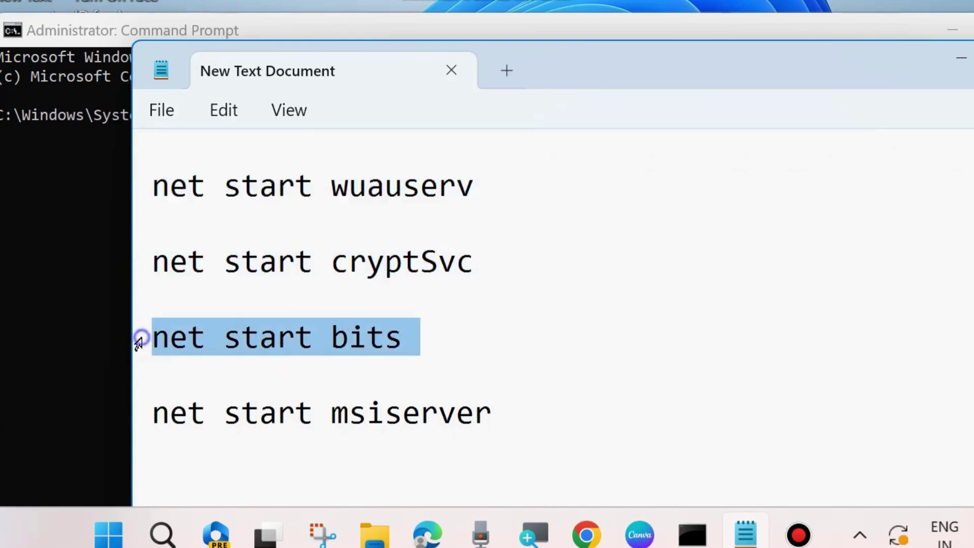
pyautogui.click(139, 420)
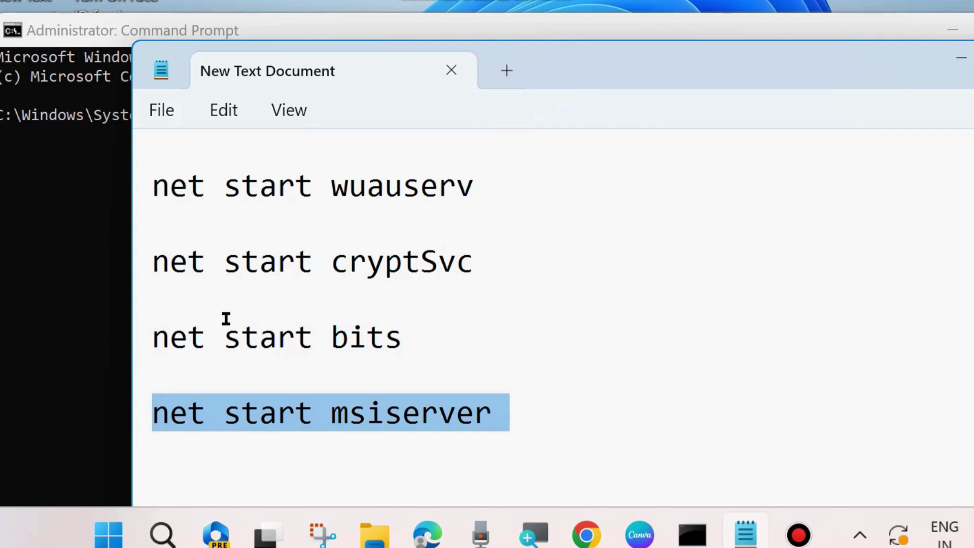
# Step: Move the notes aside, then minimise Notepad to bring Command Prompt forward
pyautogui.moveTo(565, 71); pyautogui.dragTo(822, 63)
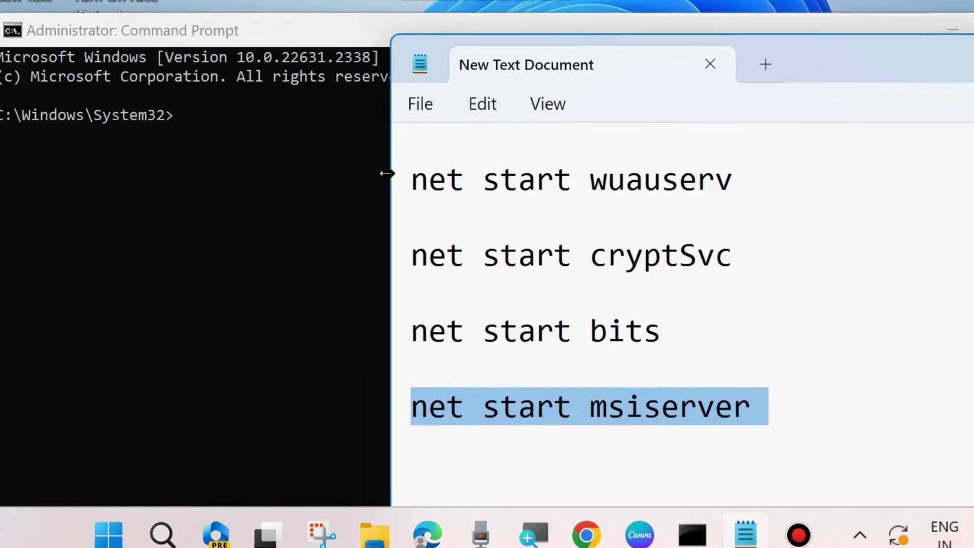
pyautogui.scroll(2, 559, 314)
pyautogui.scroll(1, 560, 319)
pyautogui.scroll(1, 571, 304)
pyautogui.scroll(2, 579, 308)
pyautogui.scroll(3, 580, 316)
pyautogui.scroll(-1, 579, 315)
pyautogui.moveTo(967, 64); pyautogui.dragTo(701, 83)
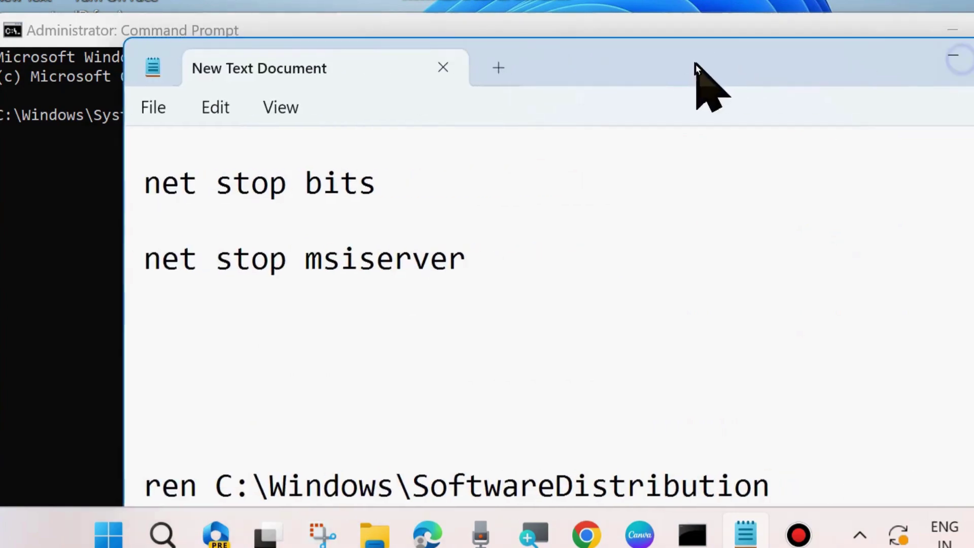
pyautogui.click(951, 55)
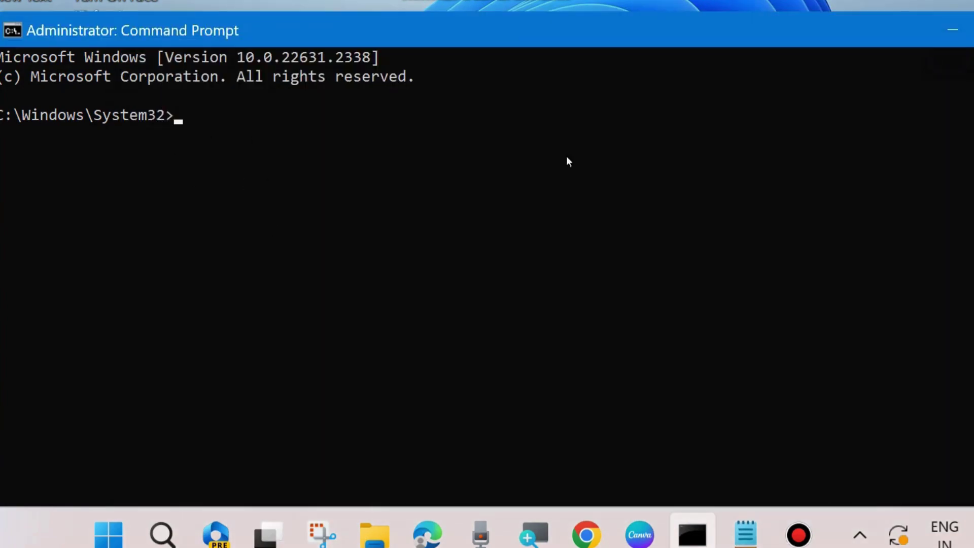